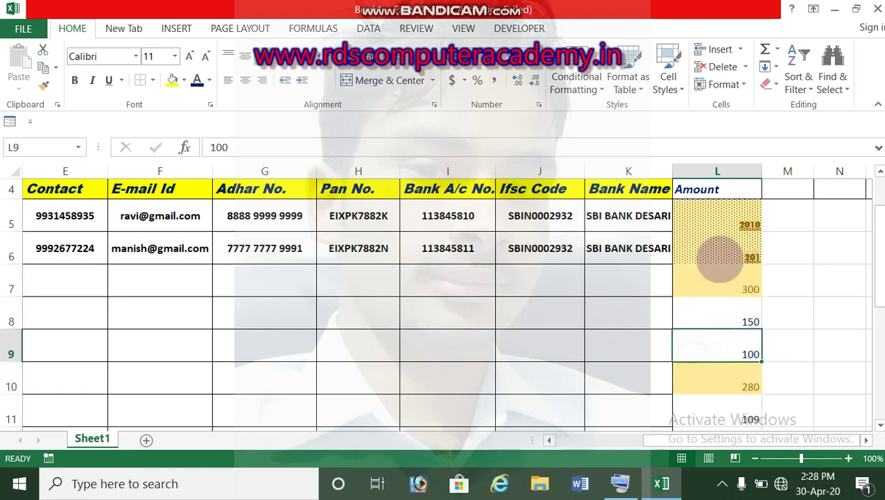
Change Amount cell L7 to 49, correcting an initial entry of 50.
left_click_drag(734, 208, 727, 401)
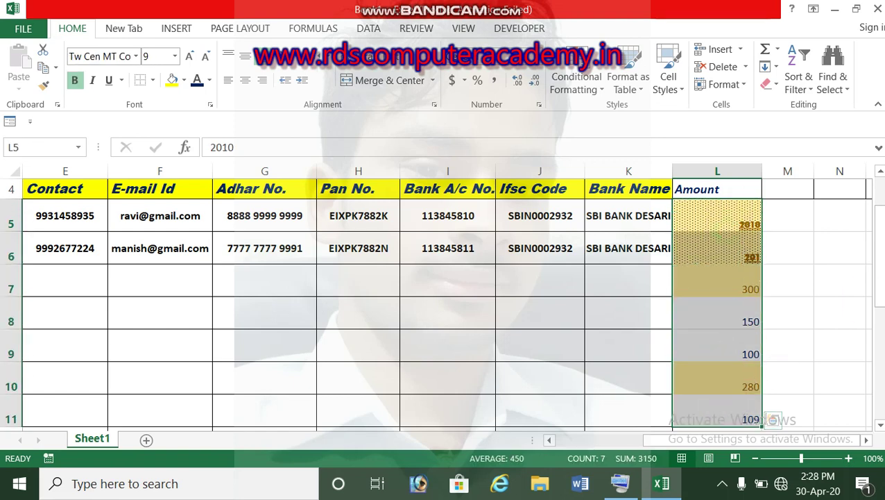
left_click_drag(878, 252, 879, 254)
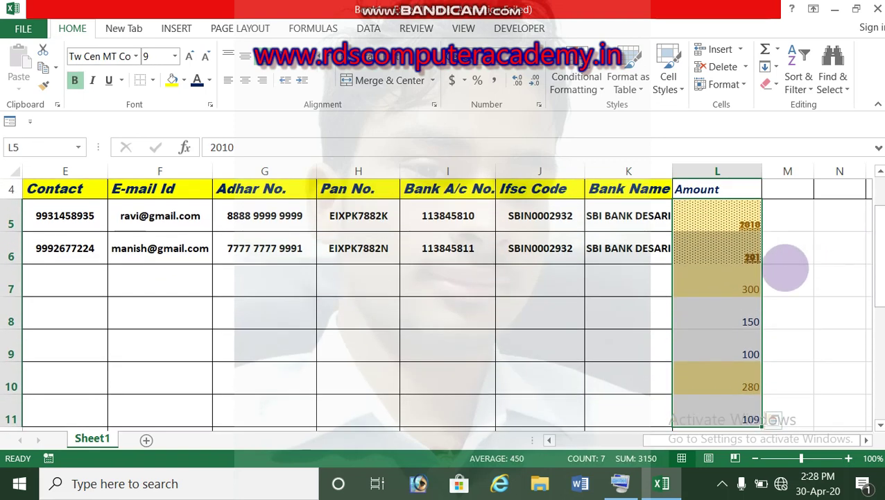
left_click(737, 290)
type("5")
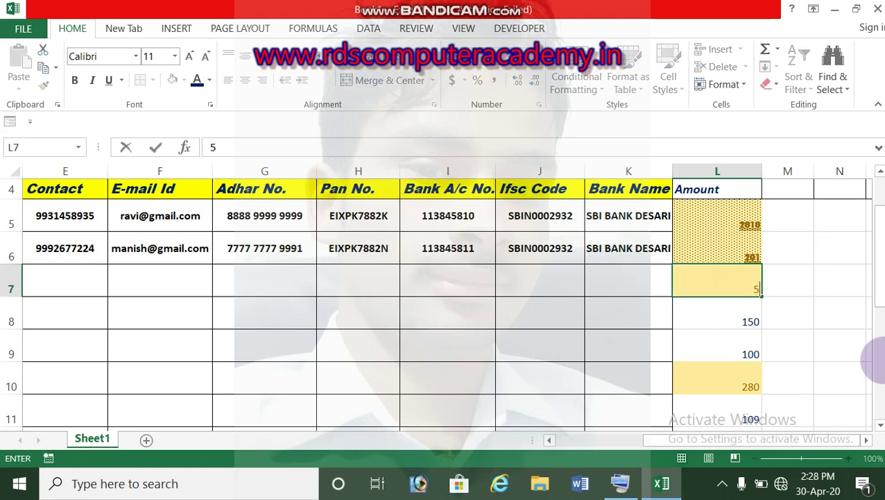
type("0")
key("Return")
key("Up")
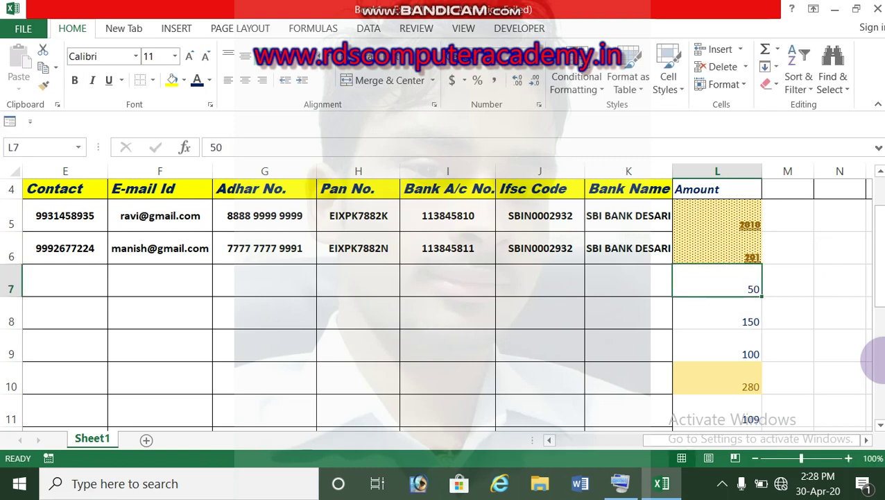
type("49")
key("Return")
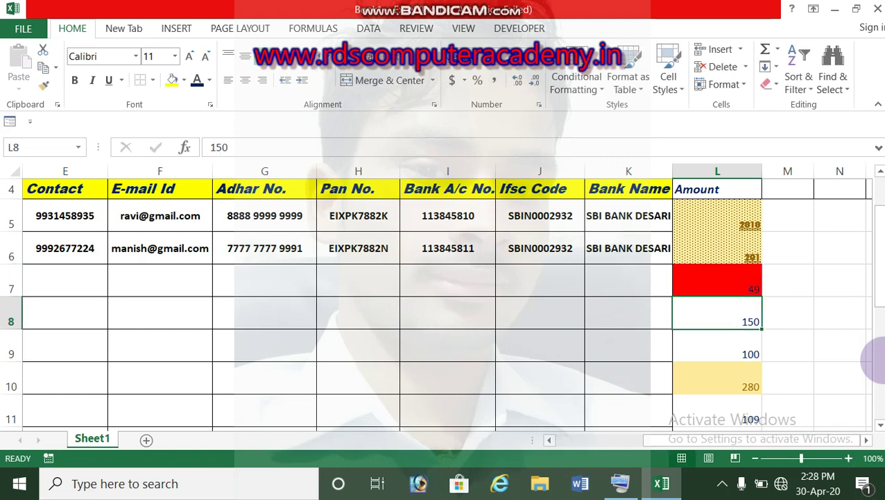
Enter 49 in L8 and 34 in L9, then reselect the Amount values L5:L11.
key("Down")
key("Up")
type("49")
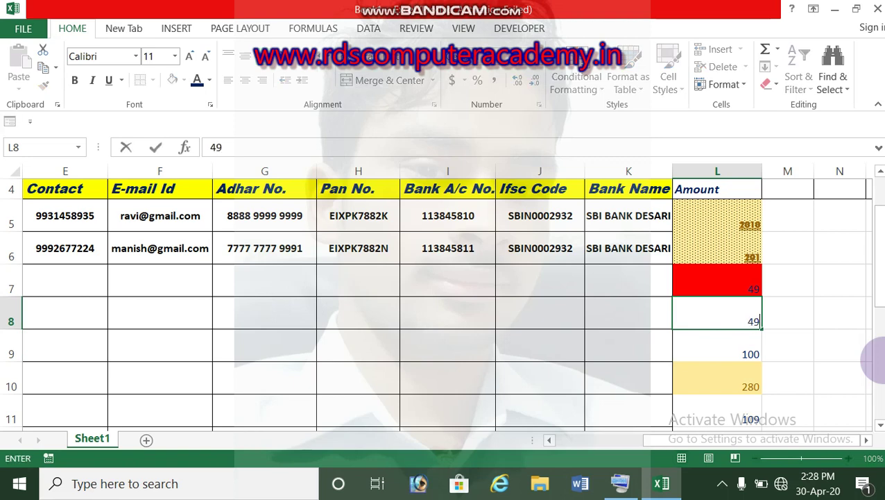
key("Return")
type("34")
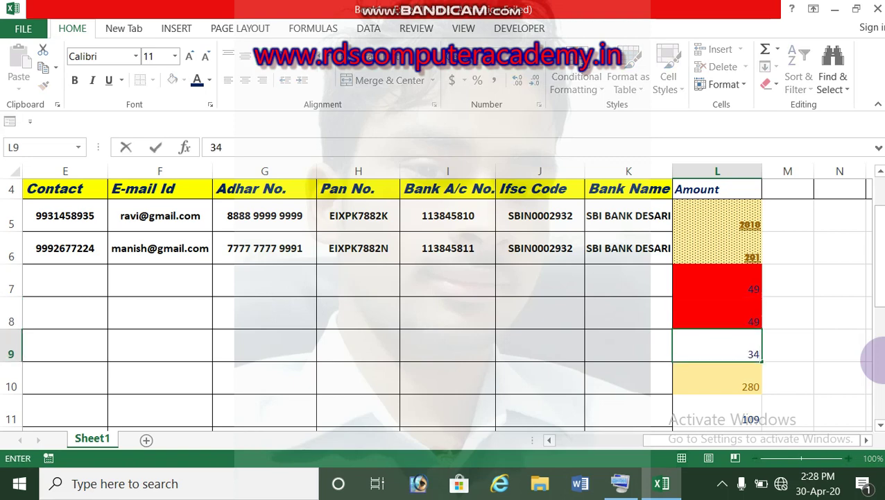
key("Return")
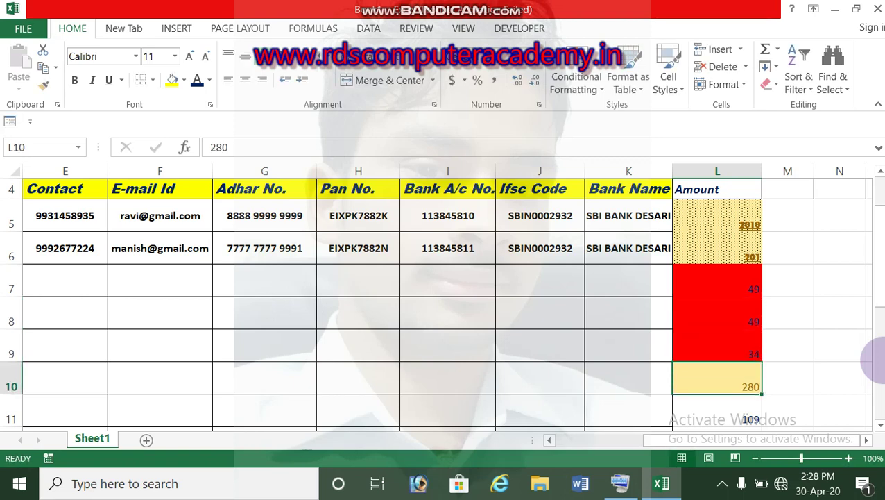
left_click_drag(739, 189, 727, 340)
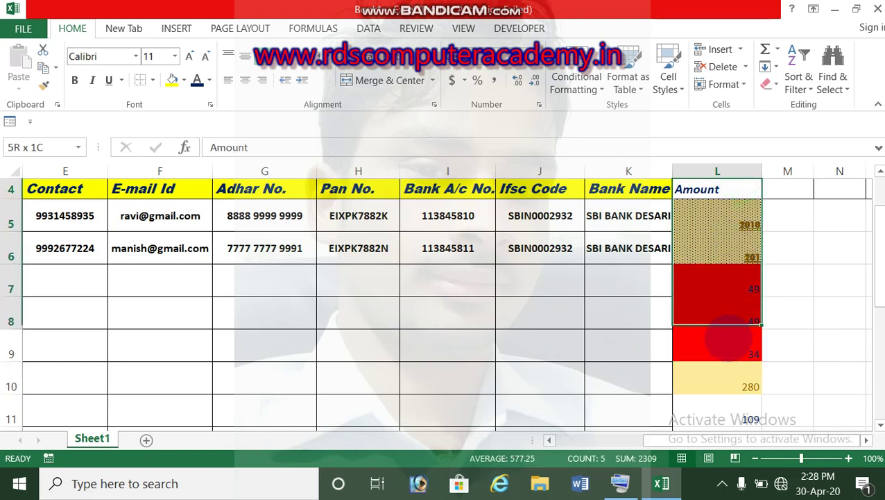
left_click_drag(725, 223, 736, 417)
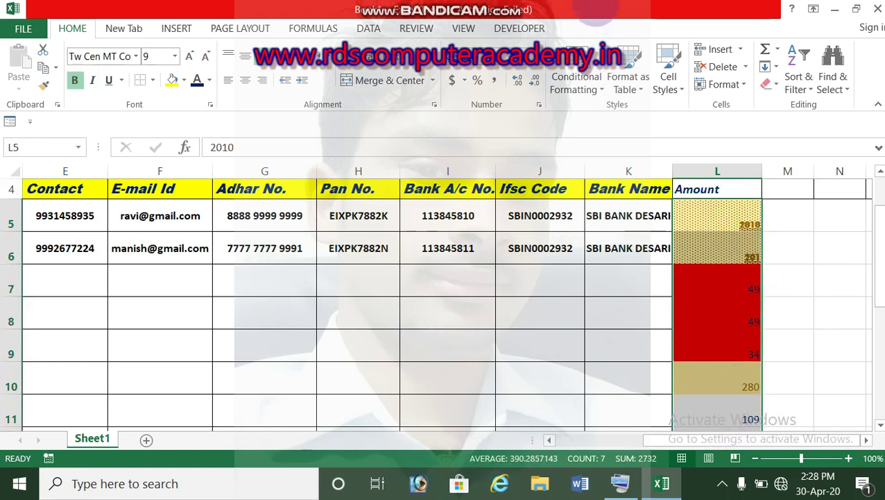
Start a Between highlight rule on the Amount values with limits 51 and 150.
left_click(579, 84)
mouse_move(596, 117)
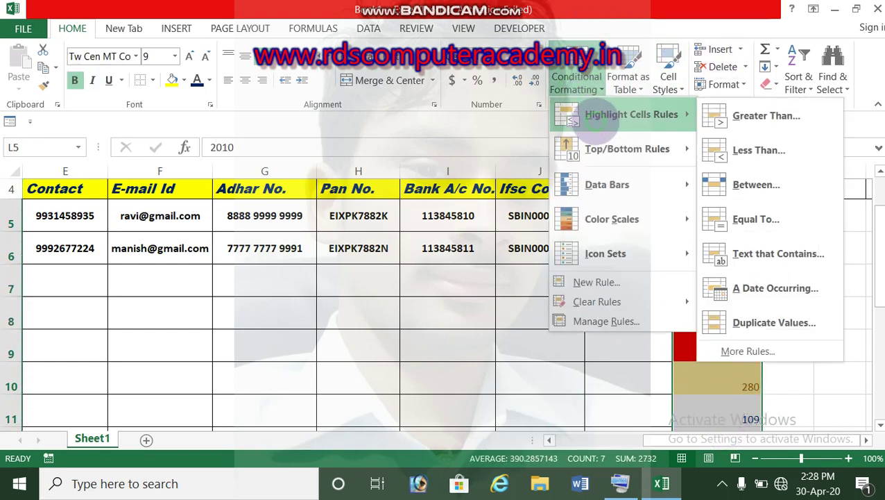
left_click(754, 186)
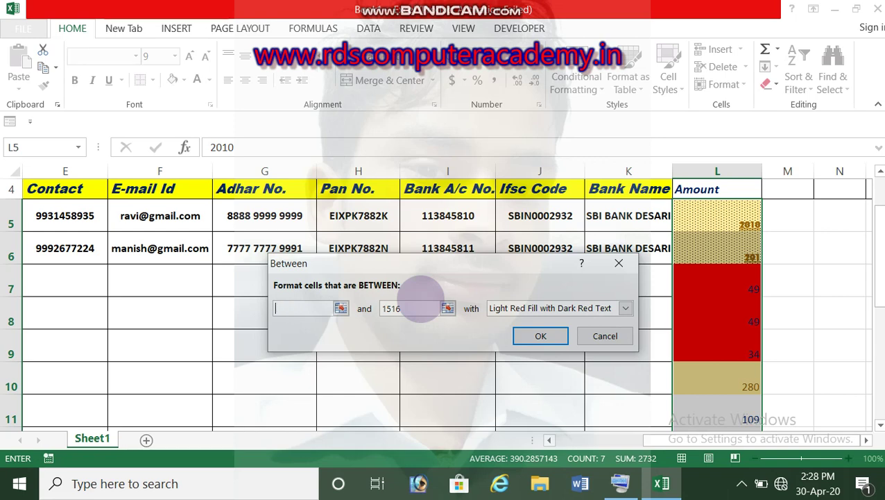
type("51")
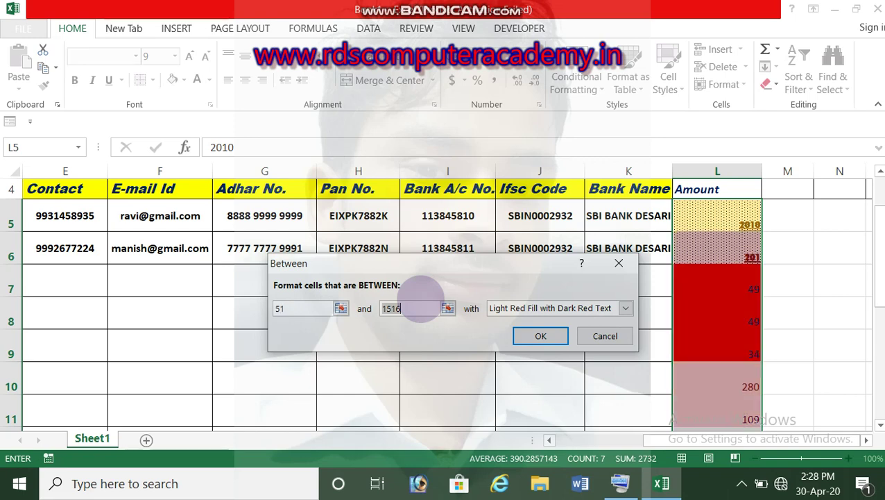
type("15")
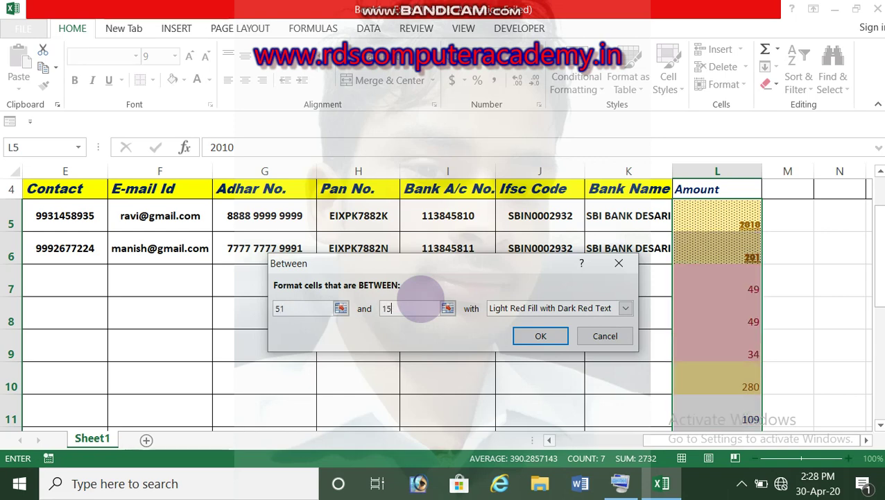
type("9")
key("BackSpace")
type("0")
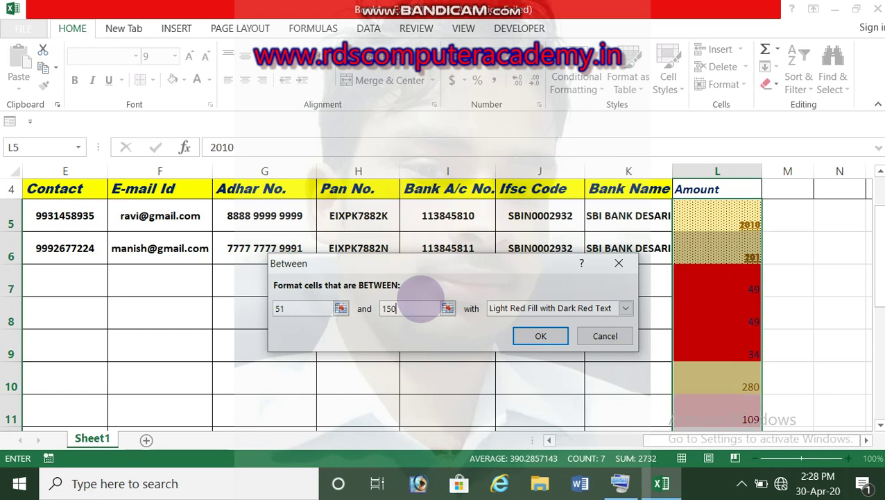
Give the rule a custom dark navy fill, apply it, and check L11's fill.
left_click(625, 307)
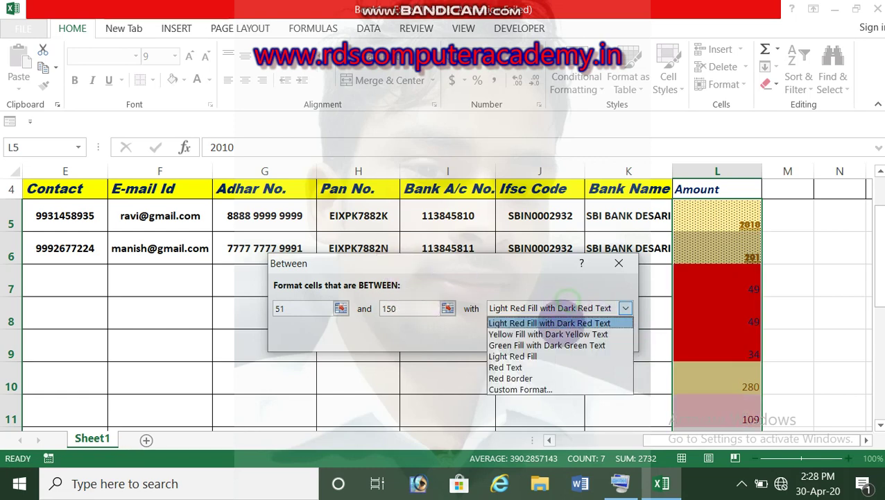
left_click(502, 389)
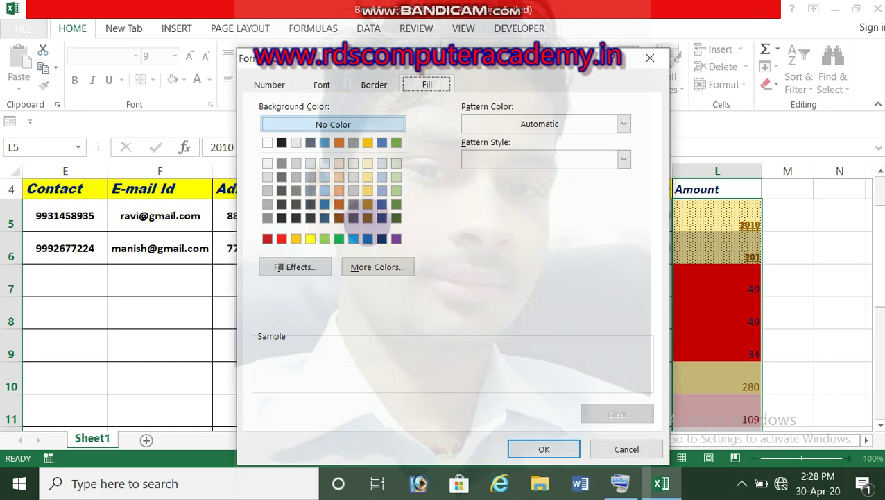
left_click(382, 238)
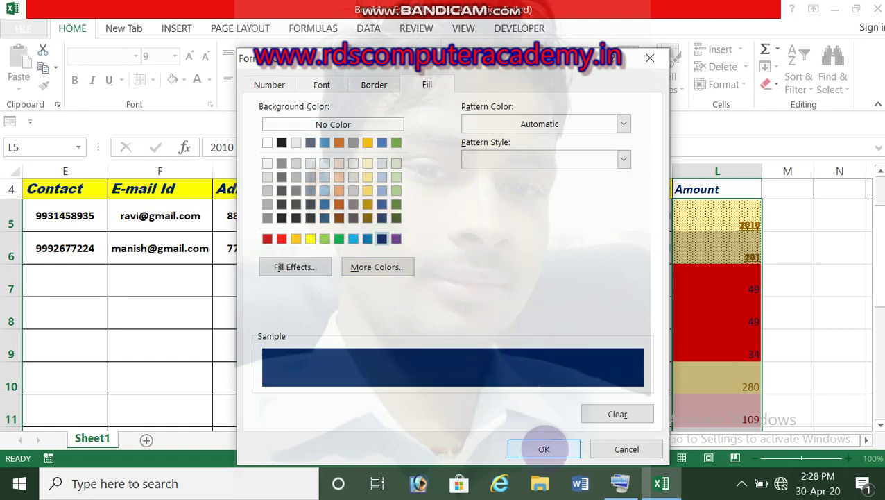
left_click(544, 449)
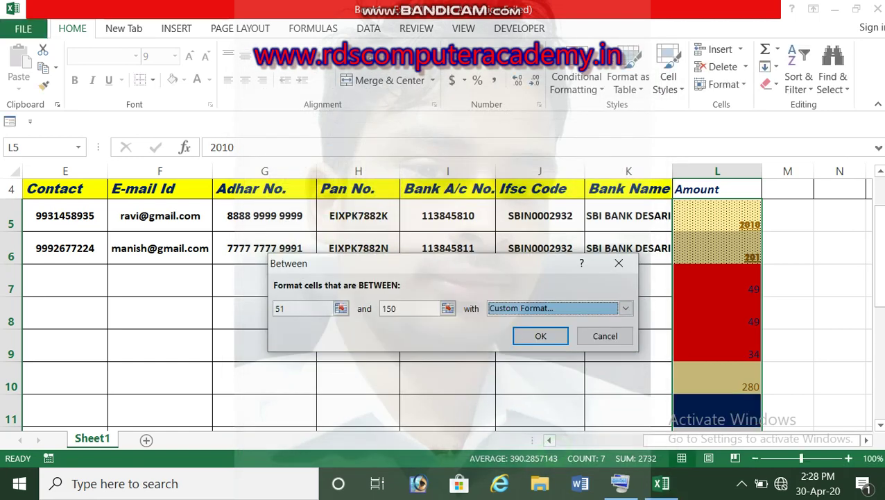
left_click(555, 337)
left_click_drag(880, 238, 875, 259)
left_click(711, 293)
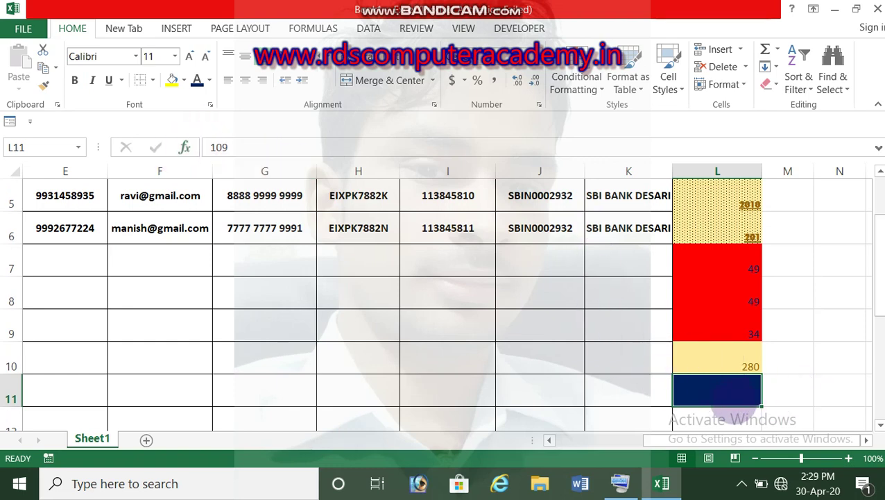
Recolour the 109 text in L11 black, then red.
left_click(236, 148)
left_click_drag(242, 151, 178, 143)
left_click(204, 82)
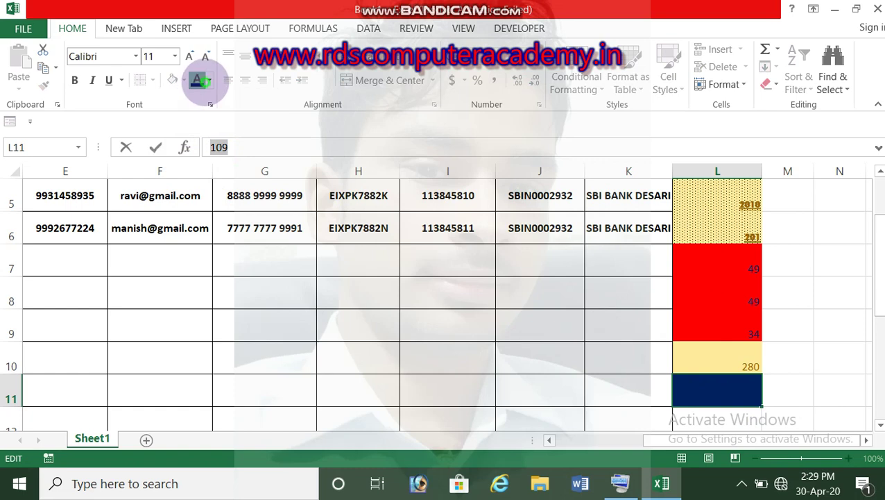
left_click(209, 80)
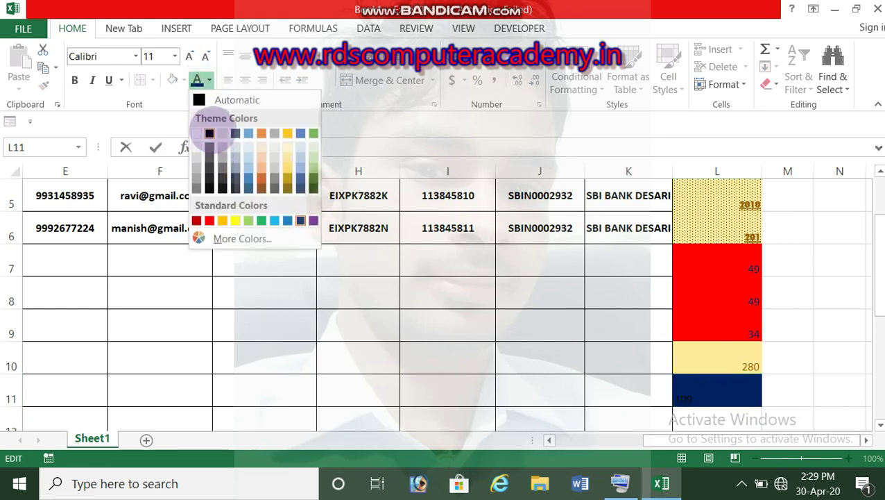
left_click(209, 133)
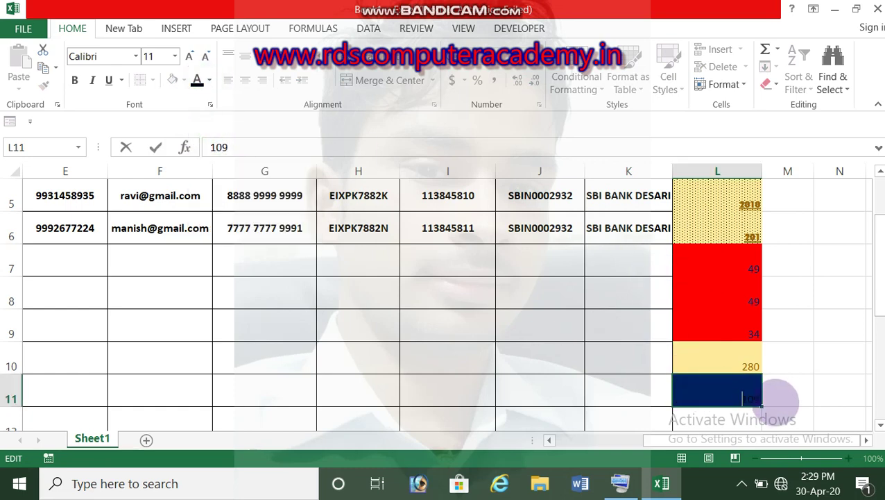
left_click(812, 382)
left_click(729, 390)
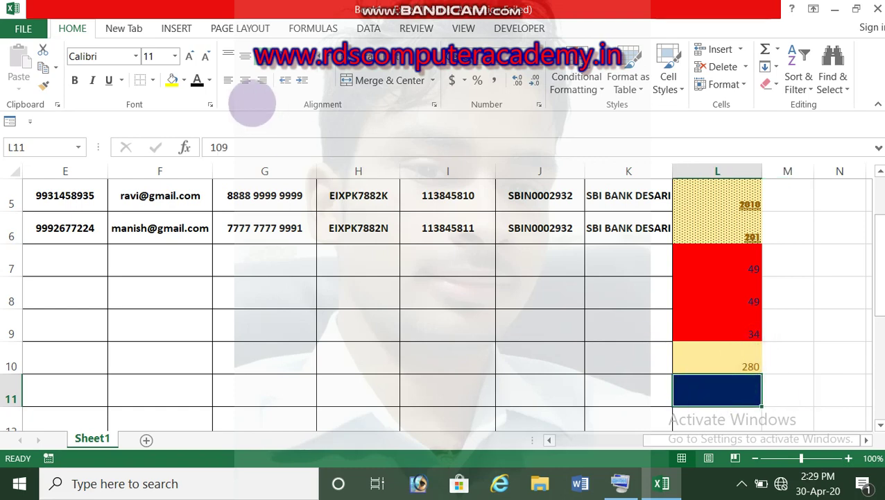
left_click(209, 81)
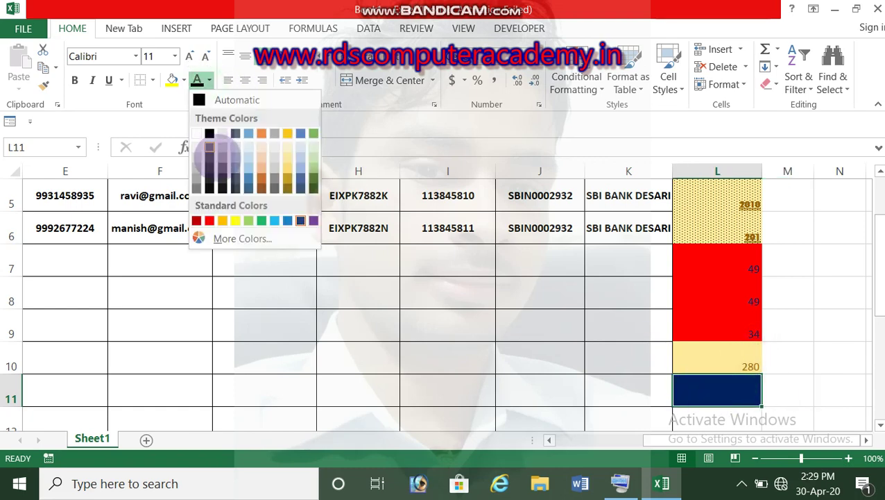
left_click(209, 220)
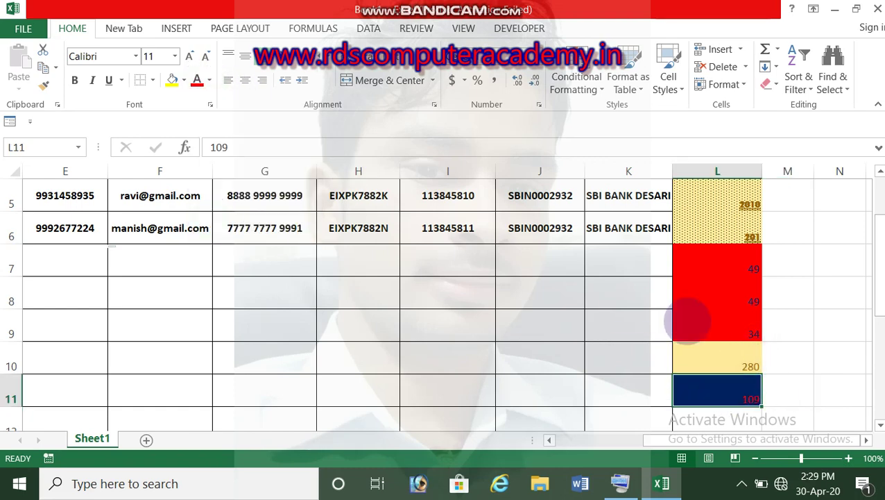
Change the amount in L8 to 149 so it takes the navy fill.
left_click(767, 328)
left_click(718, 306)
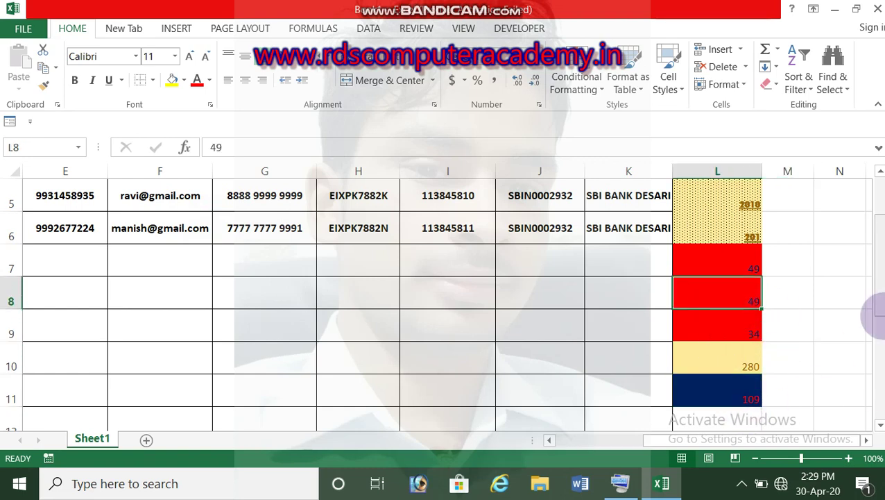
type("167")
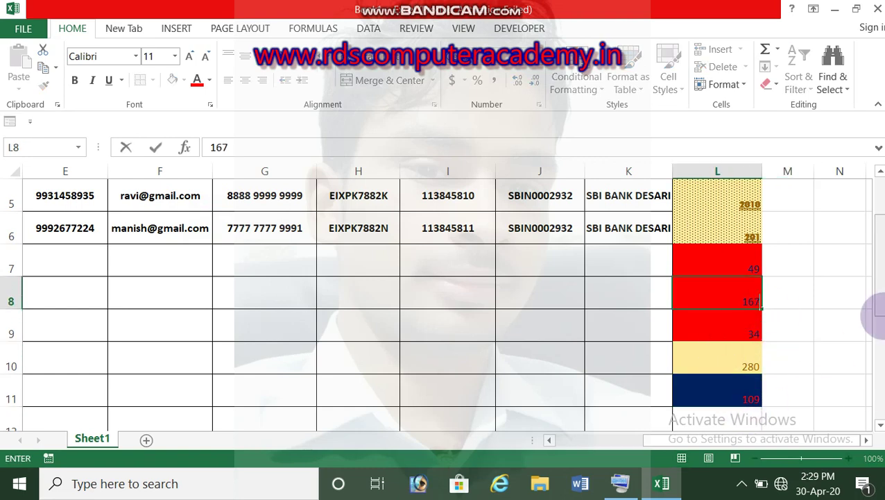
key("Return")
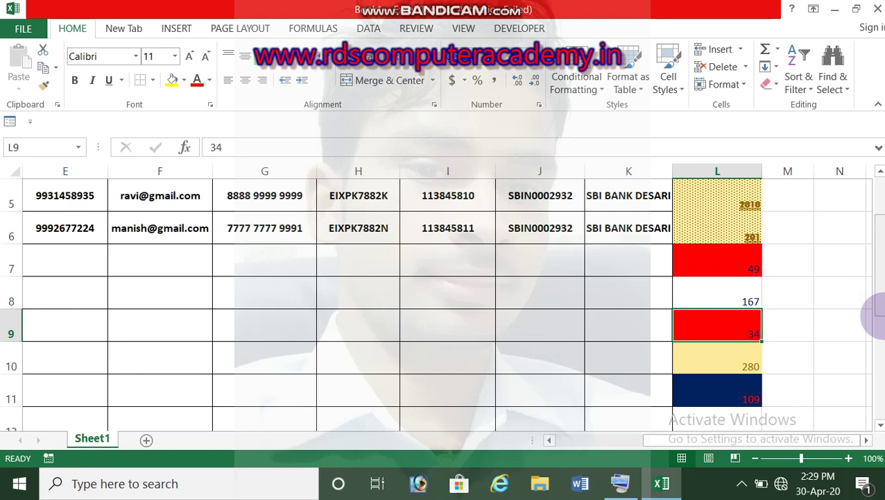
key("Up")
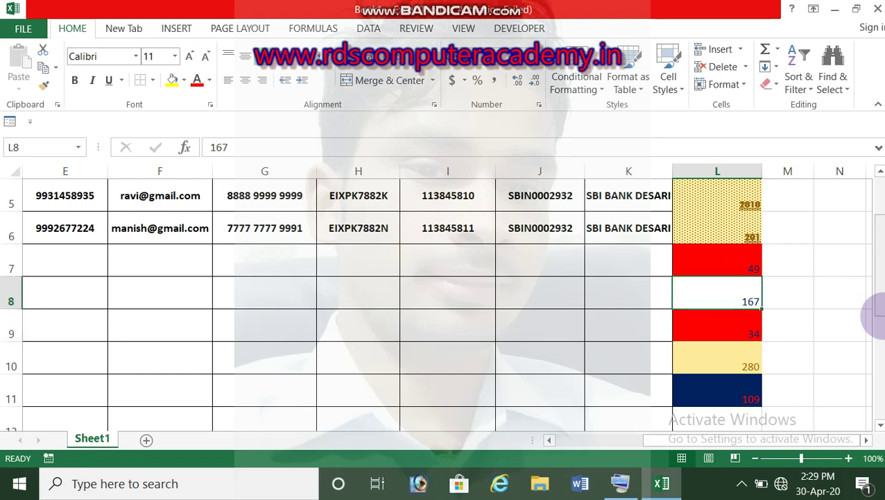
type("149")
key("Return")
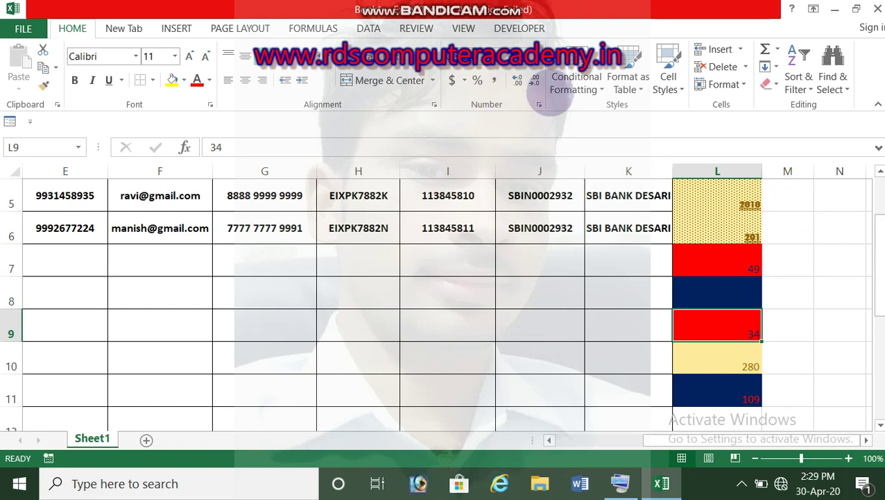
Clear the contents of the selected Amount cells.
left_click_drag(879, 252, 879, 238)
left_click_drag(738, 209, 728, 354)
key("Delete")
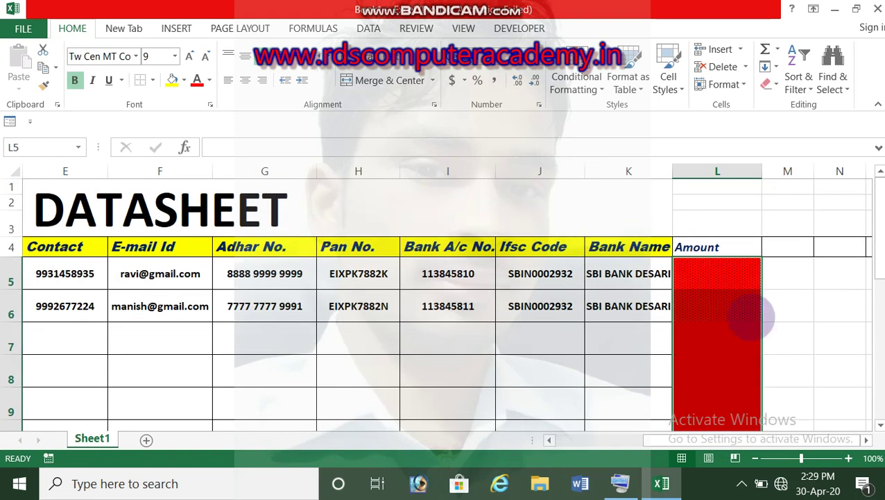
right_click(699, 278)
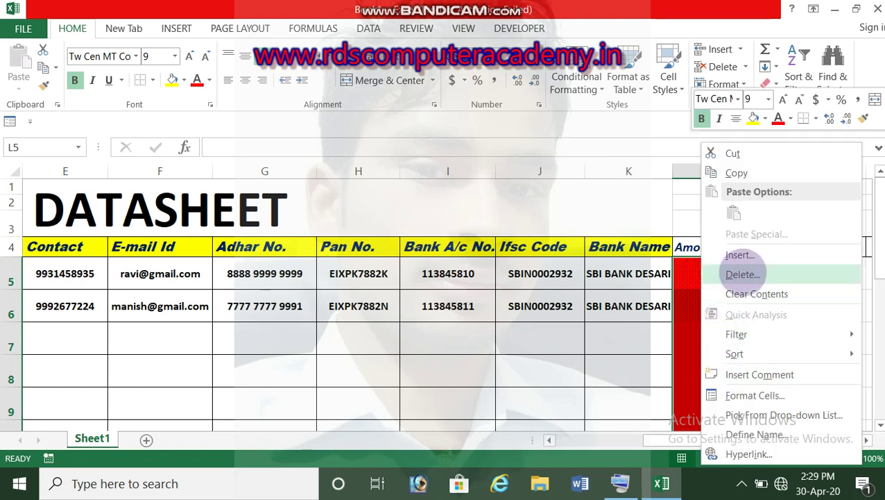
left_click(715, 294)
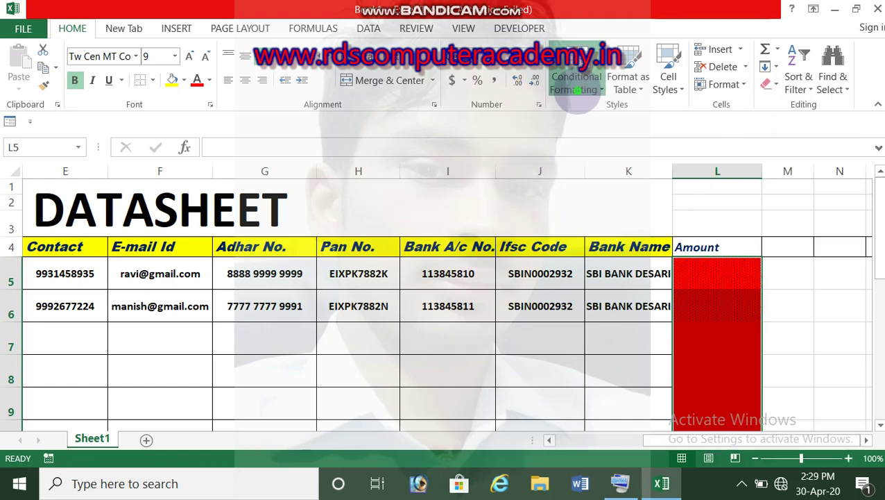
Clear the conditional formatting rules from the selected Amount cells.
left_click(575, 89)
mouse_move(591, 300)
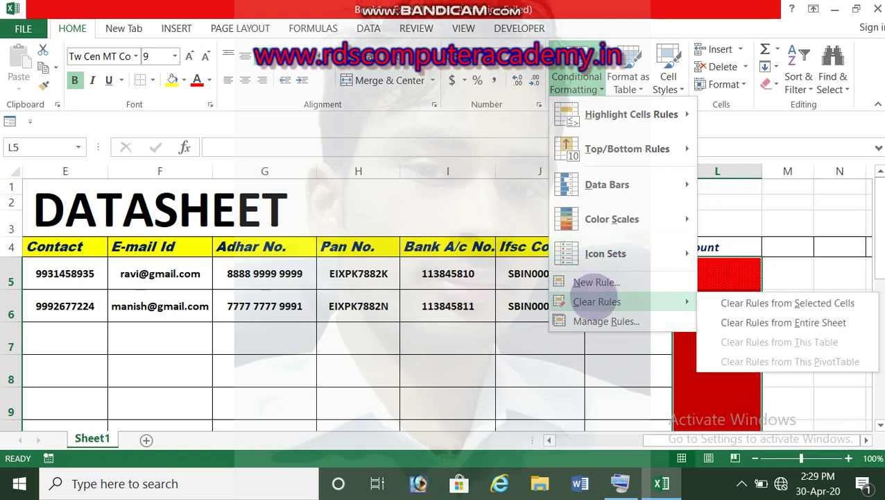
left_click(773, 303)
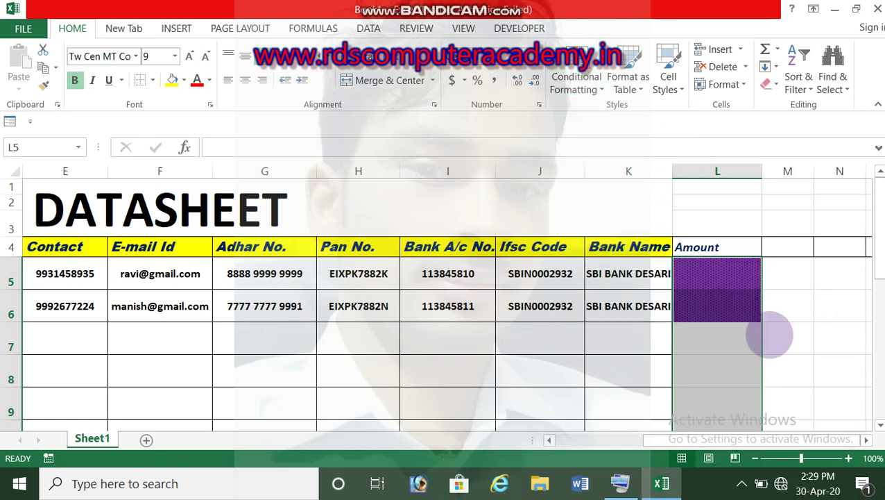
left_click(719, 346)
Set L5:L6 to No Fill, removing the purple background.
left_click_drag(717, 274, 723, 316)
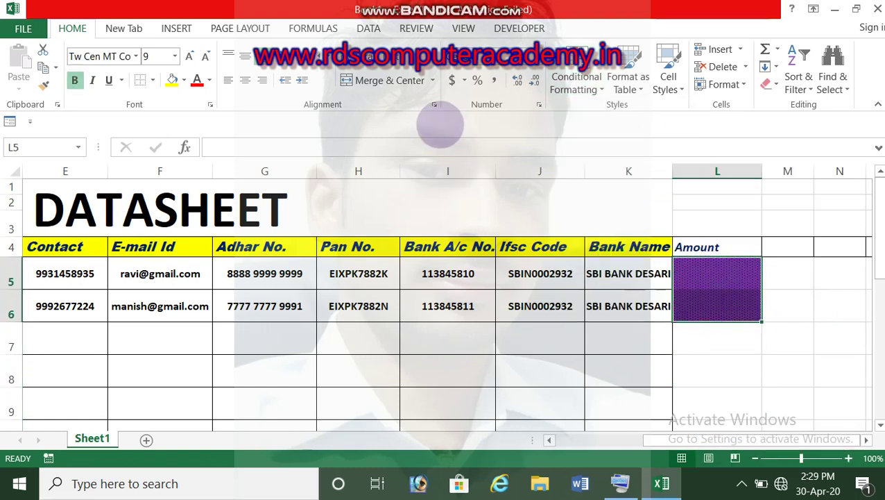
left_click(183, 80)
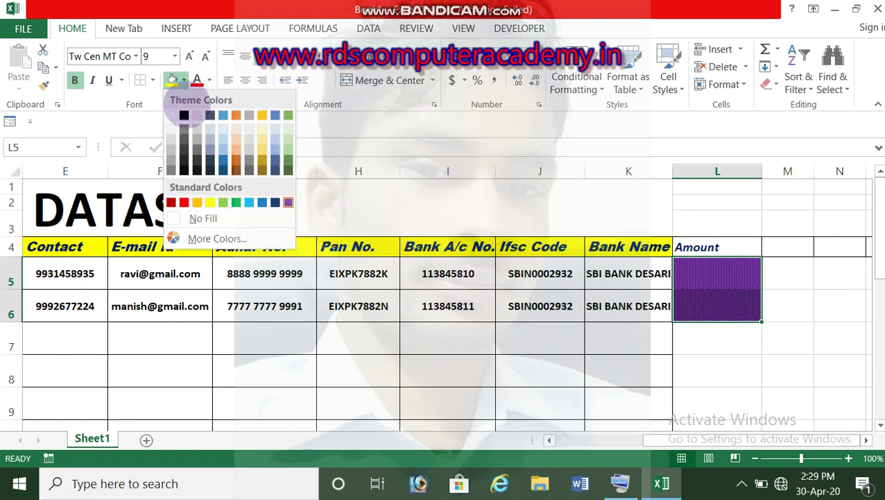
left_click(191, 219)
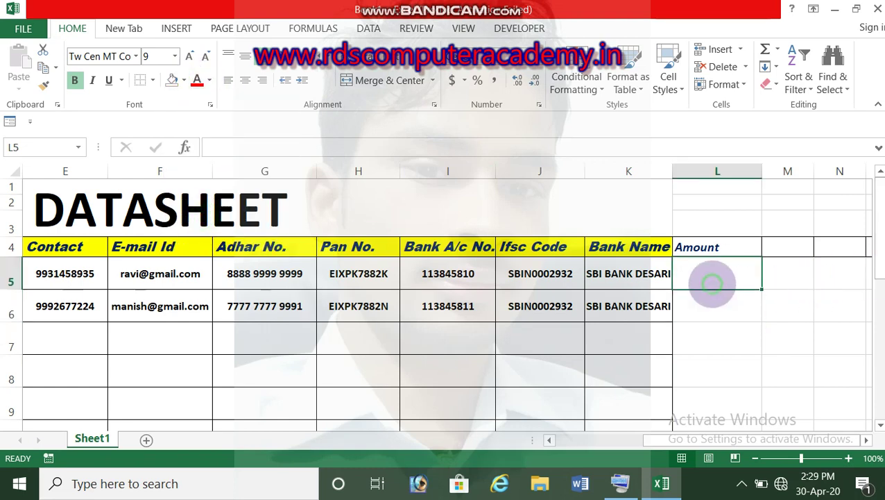
left_click(715, 303)
left_click(716, 276)
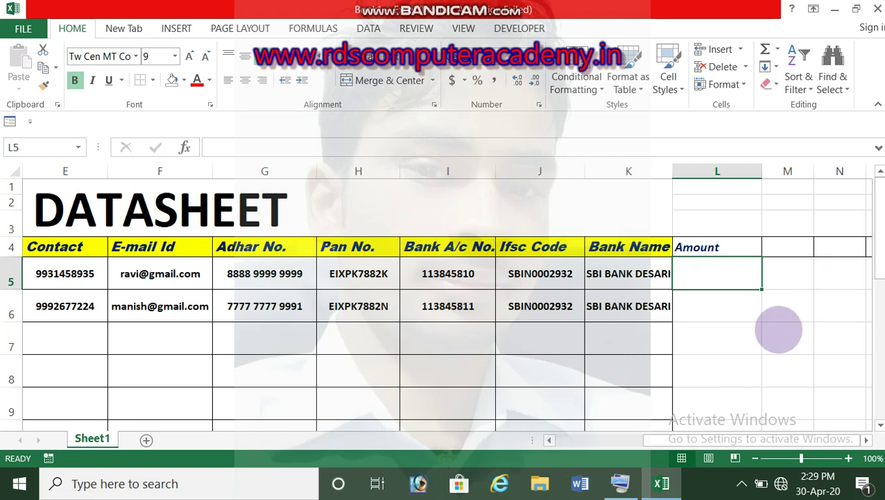
Enter 190, 190, 120, 332, 33, 22 and 33 into L5:L11 and select them.
type("190")
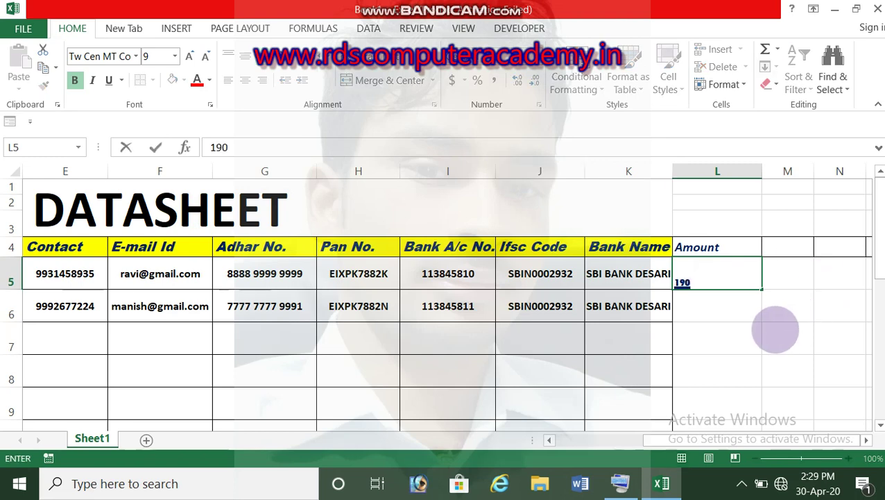
key("Return")
type("190")
key("Return")
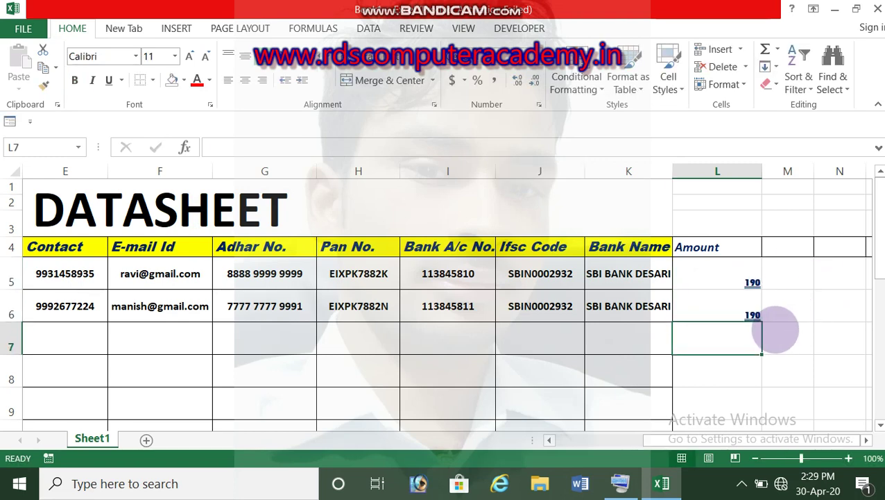
type("120")
key("Return")
type("332")
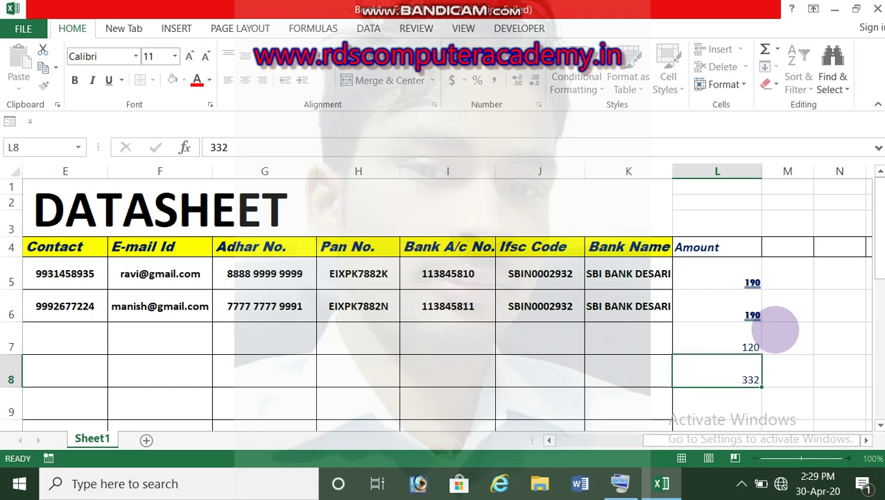
key("Return")
type("33")
key("Return")
type("22")
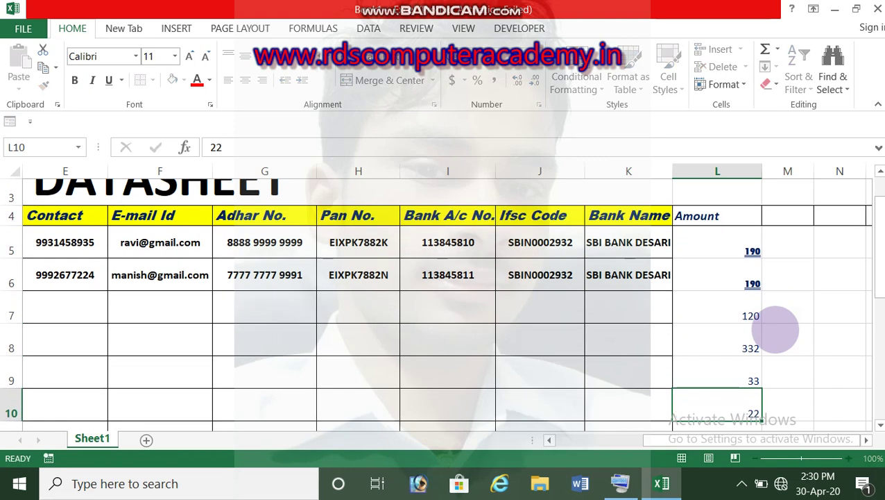
key("Return")
type("33")
key("Return")
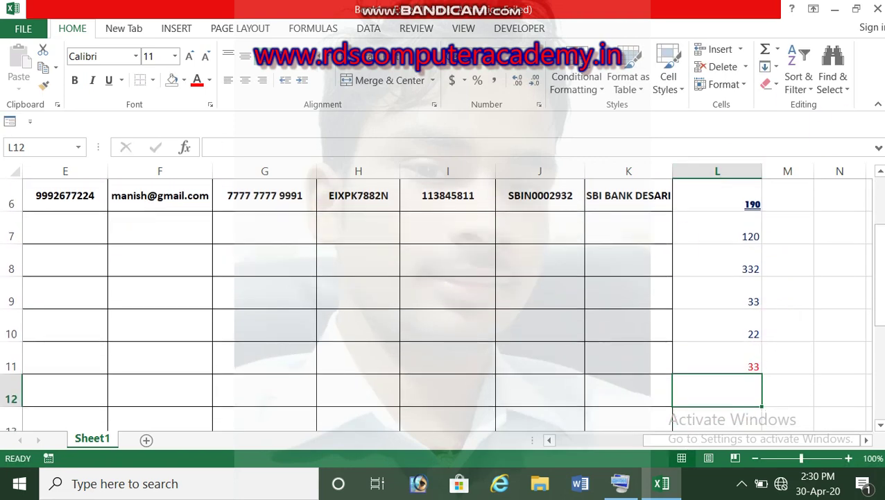
left_click_drag(880, 306, 880, 298)
left_click_drag(734, 221, 724, 415)
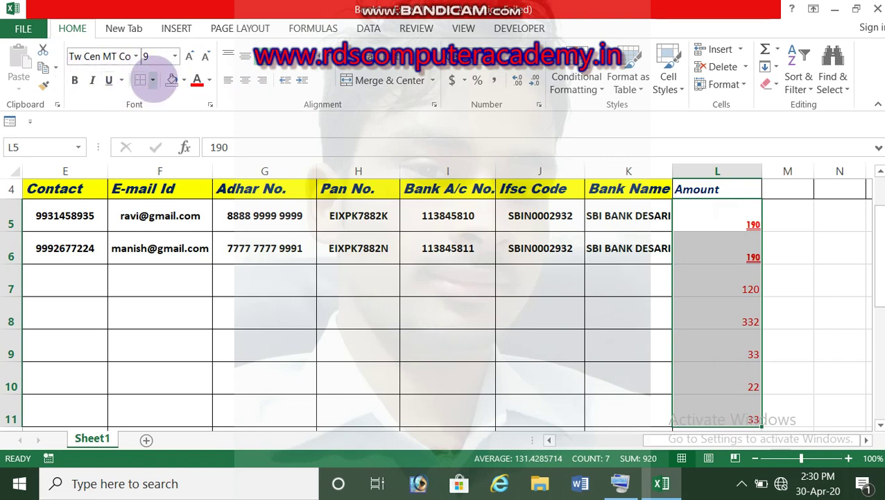
Erase cell borders in the Amount column, then select the Amount values L5:L11.
left_click(153, 80)
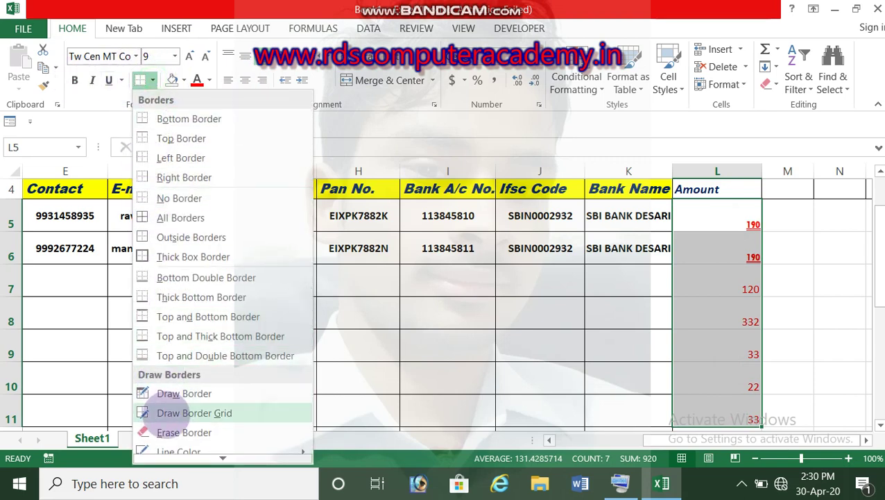
left_click(184, 433)
left_click(730, 214)
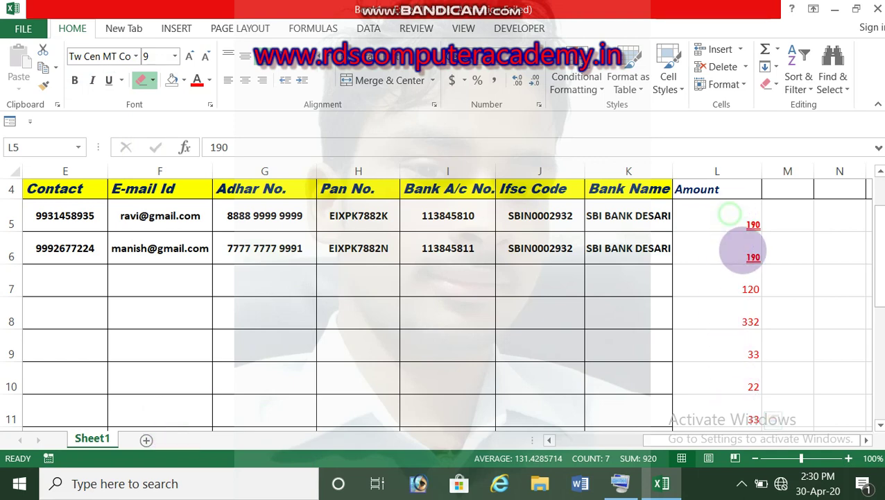
left_click(706, 261)
left_click(701, 309)
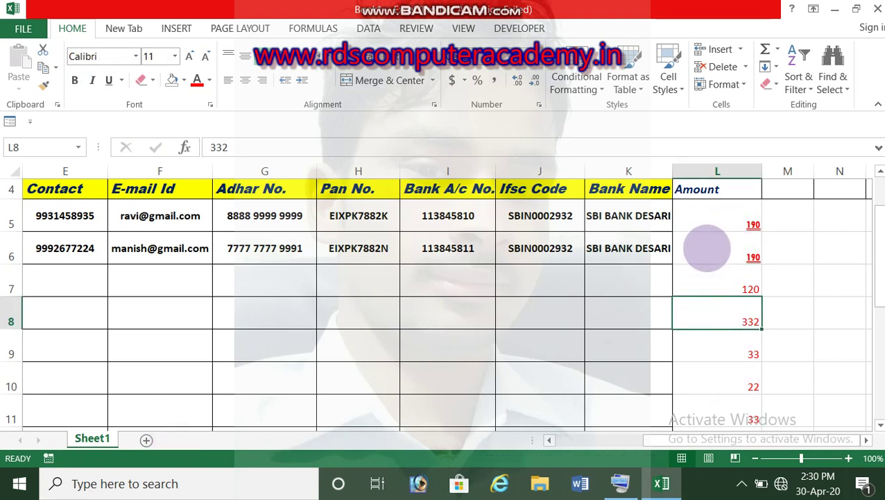
left_click_drag(715, 231, 708, 372)
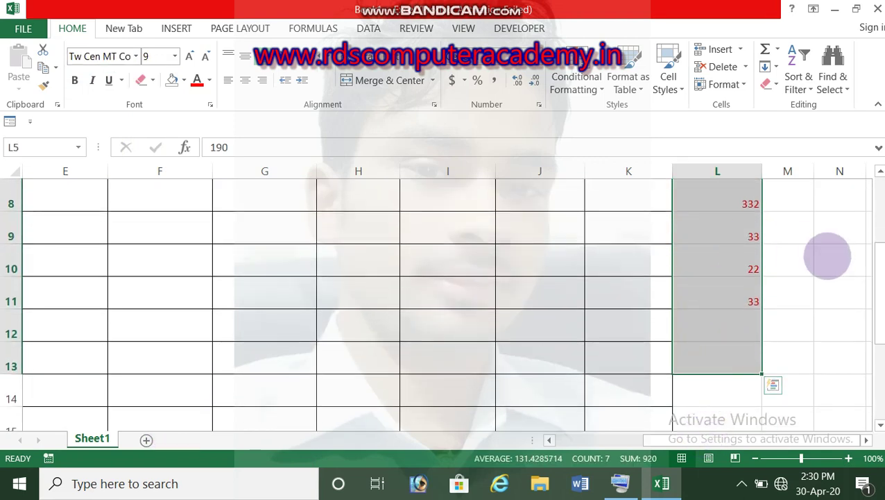
left_click_drag(876, 297, 876, 233)
Add an Equal To 180 rule with light red fill to the Amount values.
left_click(575, 83)
mouse_move(599, 124)
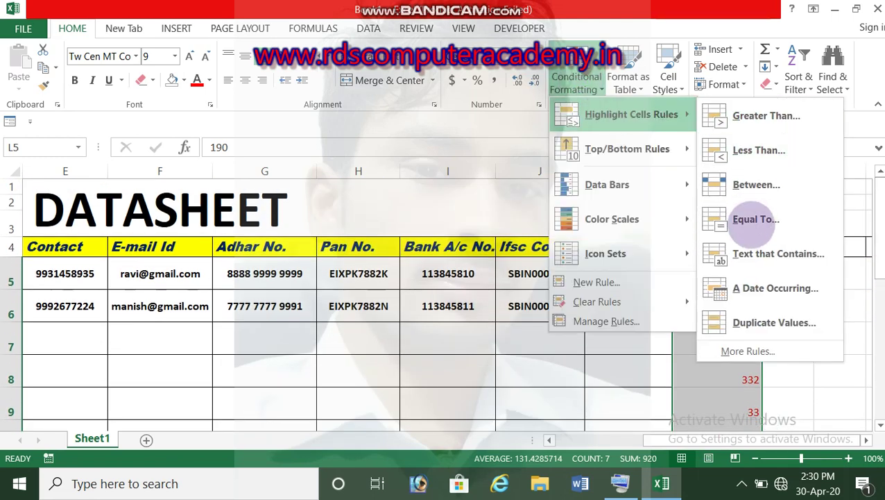
left_click(752, 222)
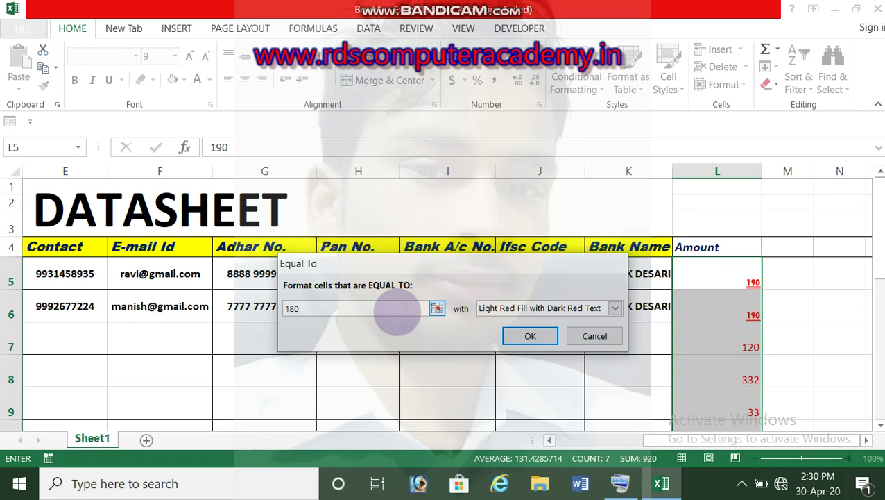
key("Return")
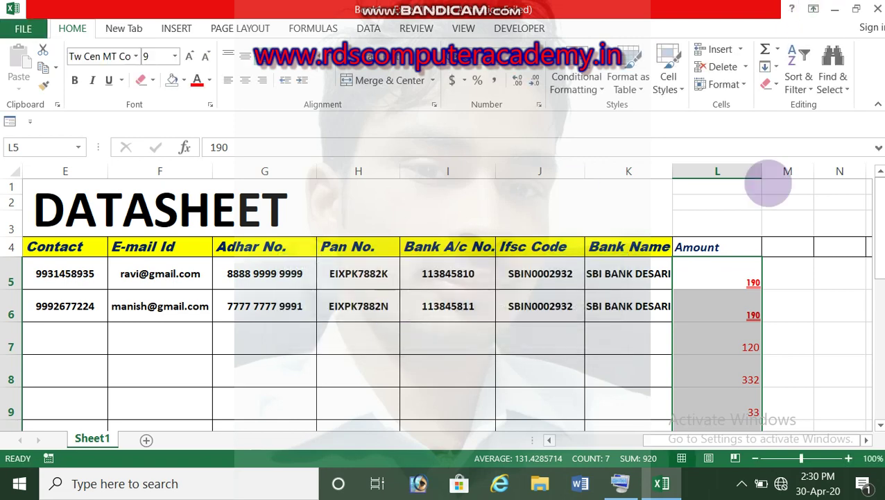
Change the Amount values in L6 and L8 to 180.
left_click(718, 303)
type("1")
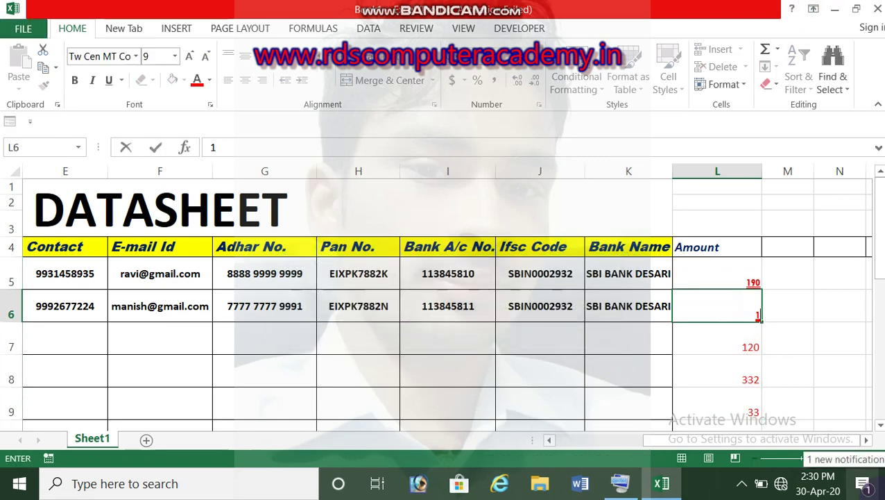
type("80")
key("Return")
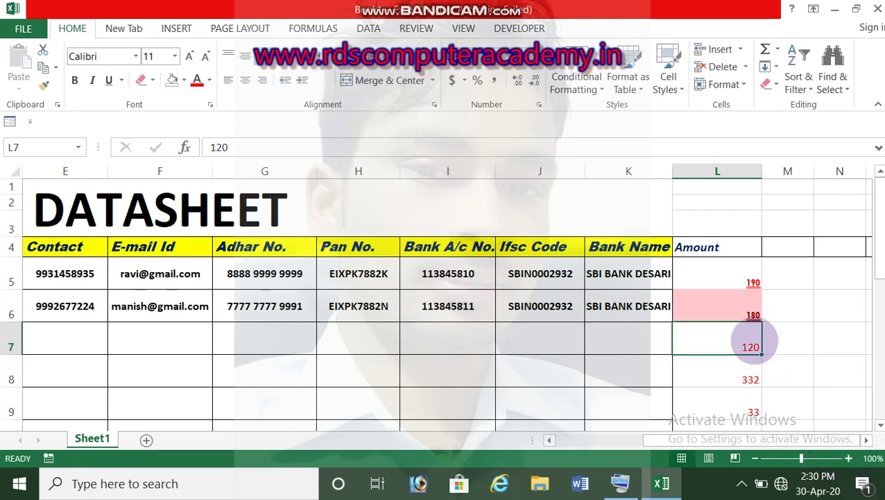
left_click(721, 312)
left_click(725, 332)
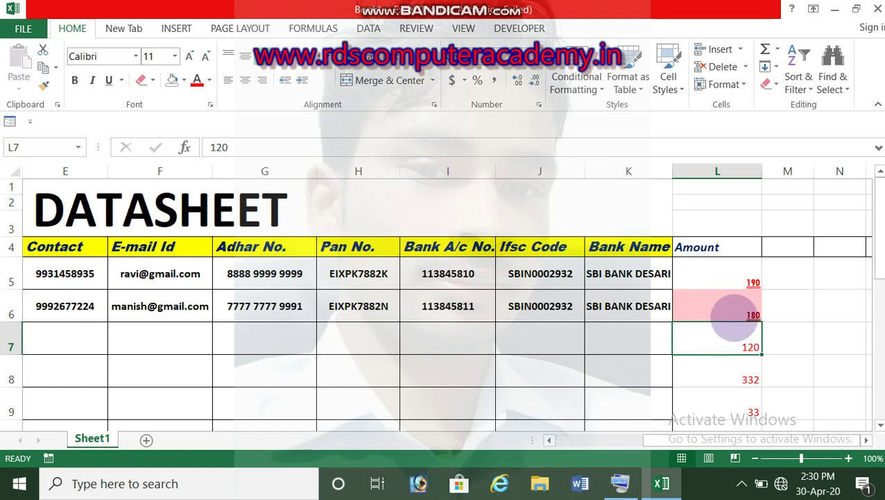
left_click(729, 381)
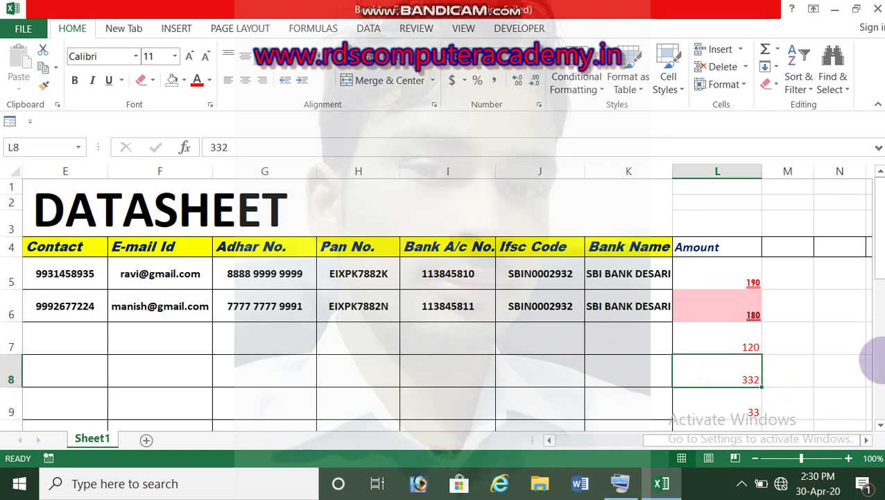
type("19")
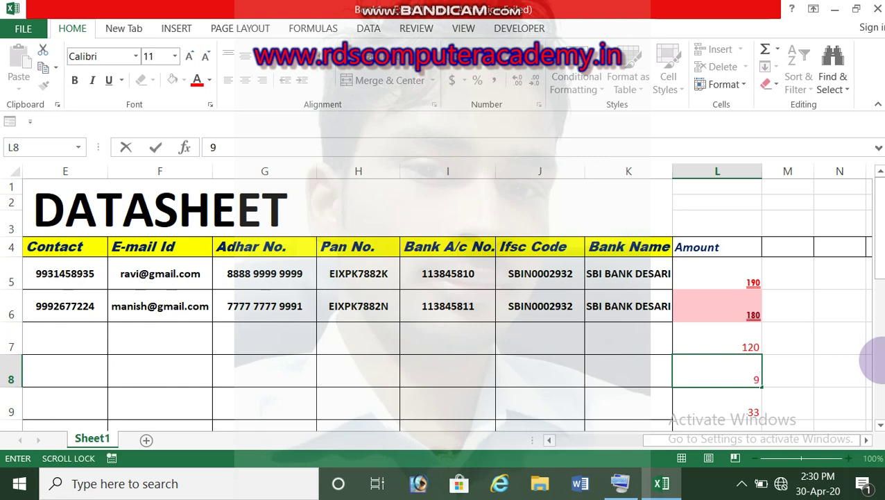
type("0")
key("Return")
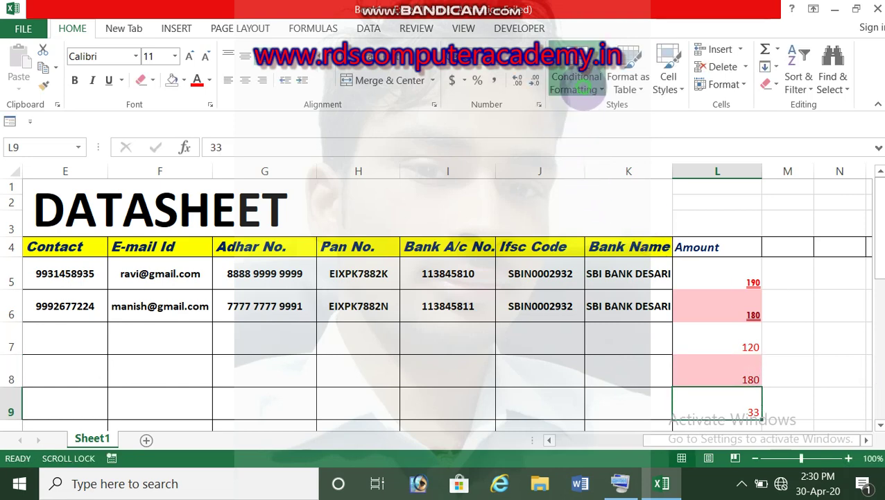
Open the Text that Contains highlight rule and close it without applying.
left_click(577, 82)
left_click(577, 76)
left_click(576, 76)
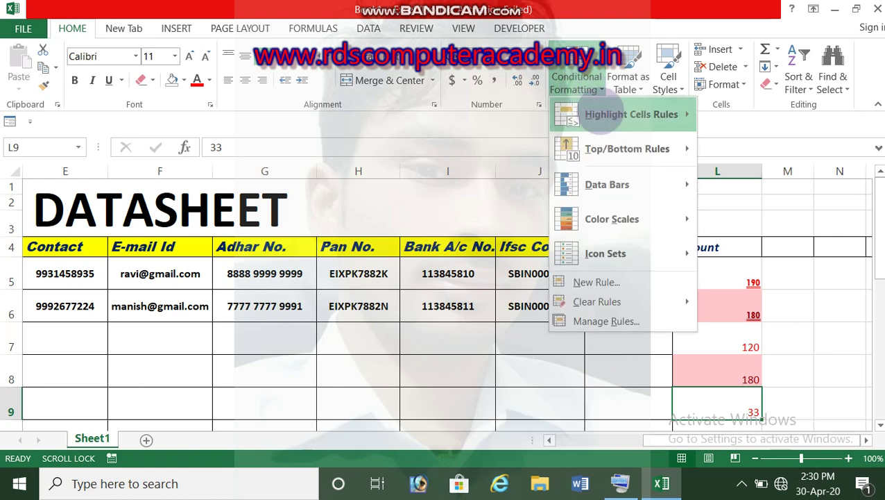
mouse_move(624, 114)
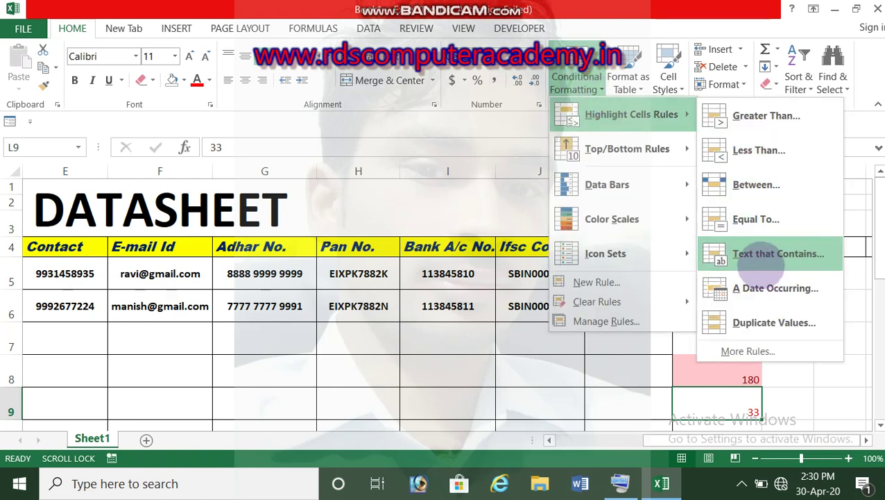
left_click(762, 258)
left_click(605, 262)
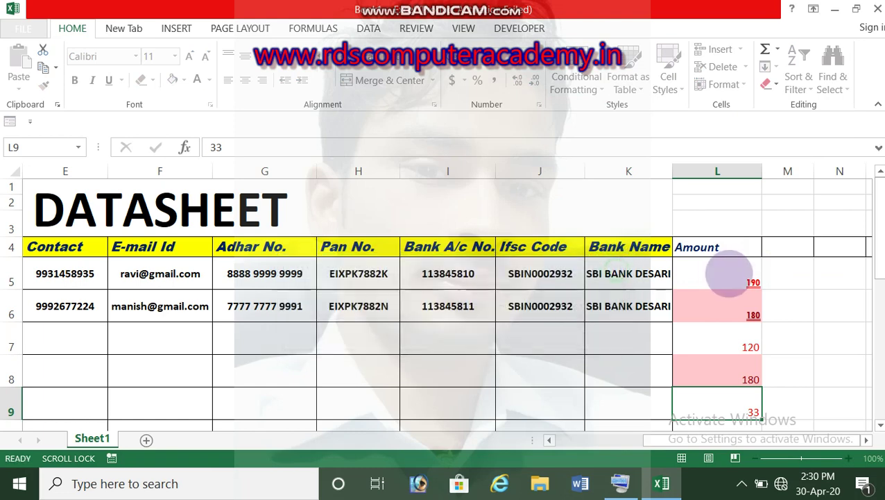
left_click_drag(729, 274, 706, 319)
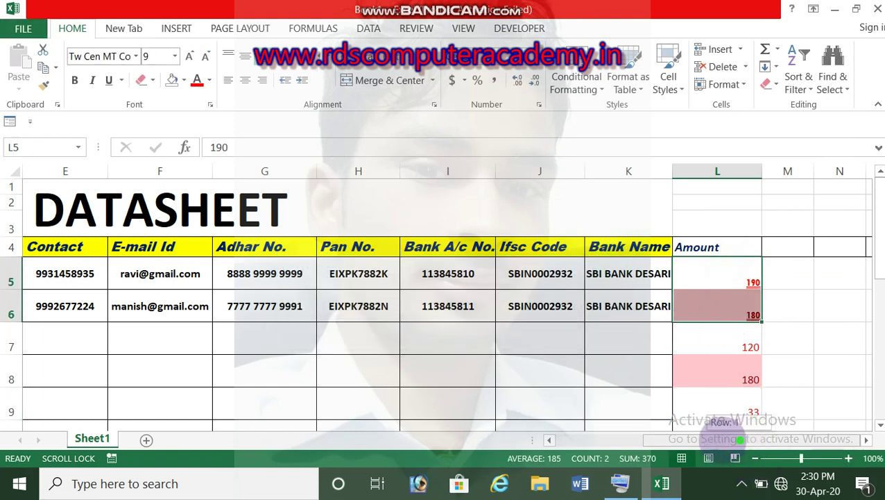
left_click_drag(741, 439, 583, 438)
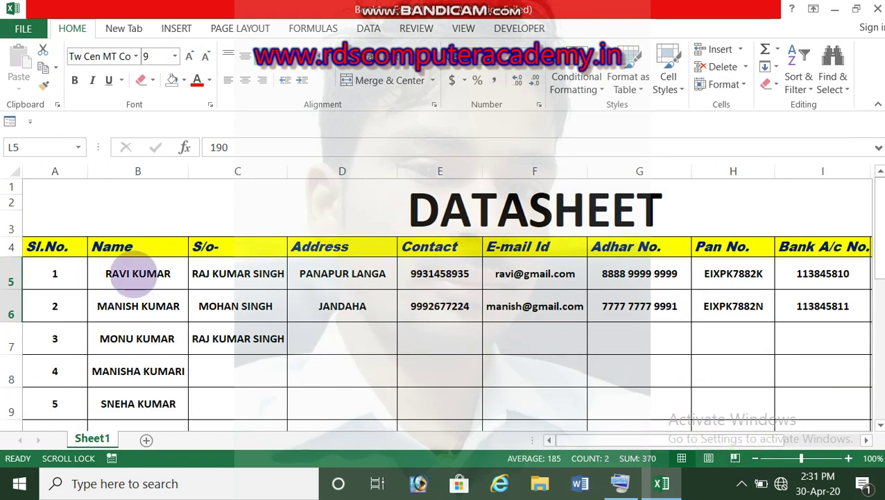
left_click(134, 281)
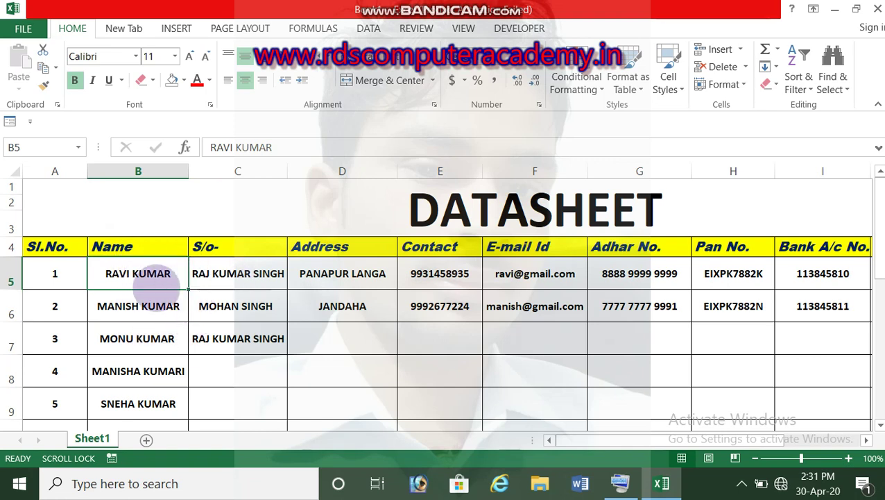
left_click_drag(143, 271, 158, 260)
left_click_drag(878, 327, 879, 318)
left_click_drag(875, 221, 790, 132)
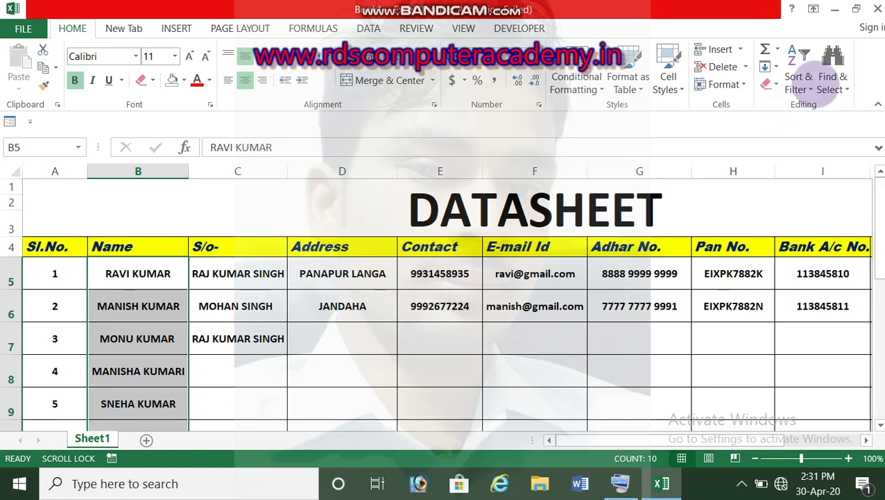
left_click(576, 81)
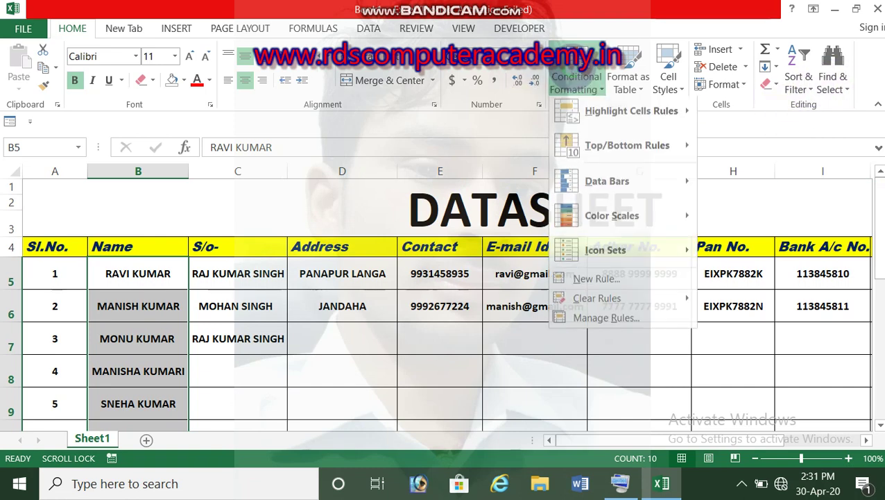
mouse_move(624, 115)
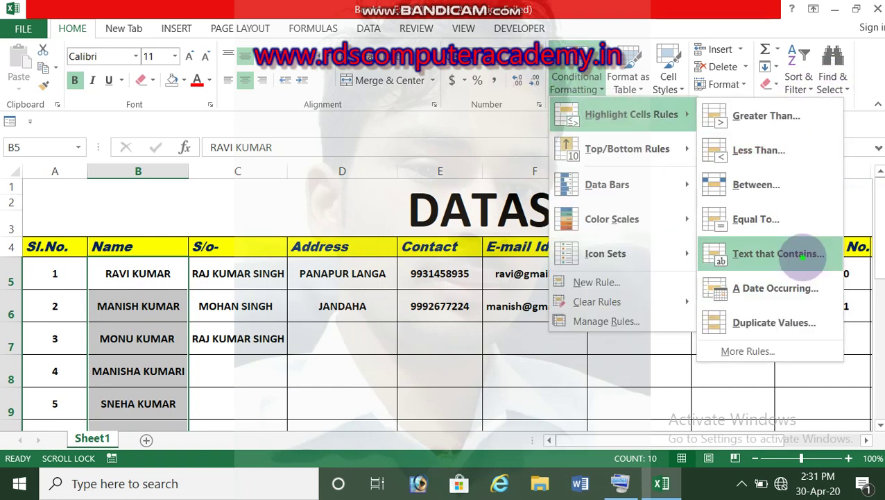
left_click(809, 252)
left_click(374, 305)
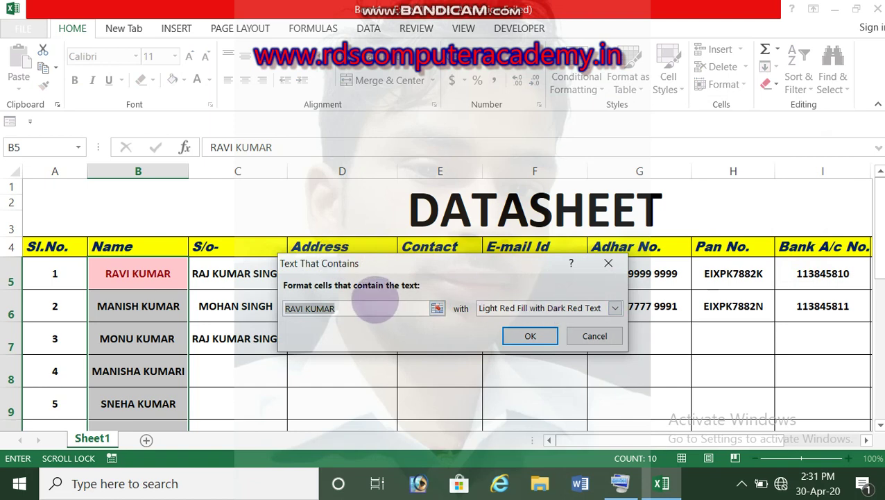
key("BackSpace")
type("kum")
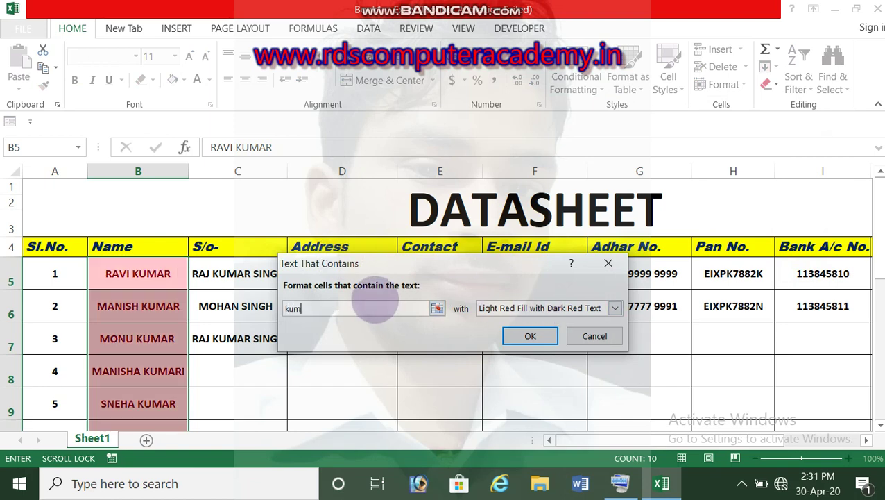
type("ar")
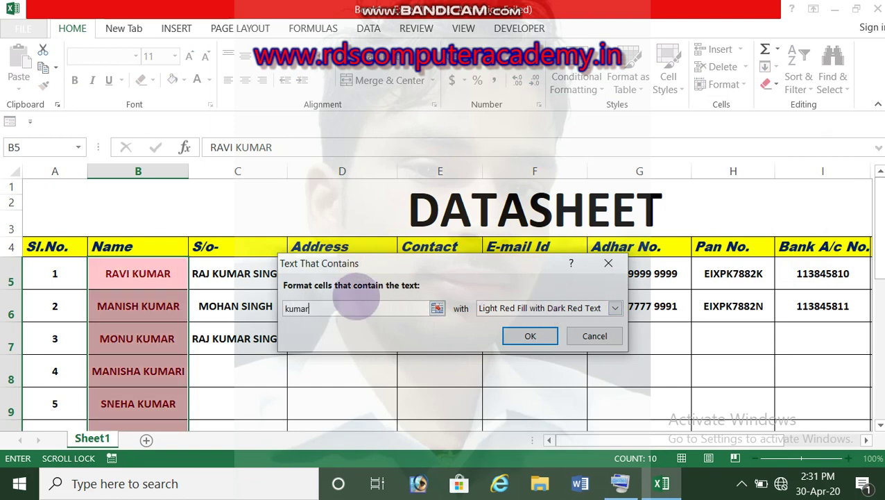
type("i")
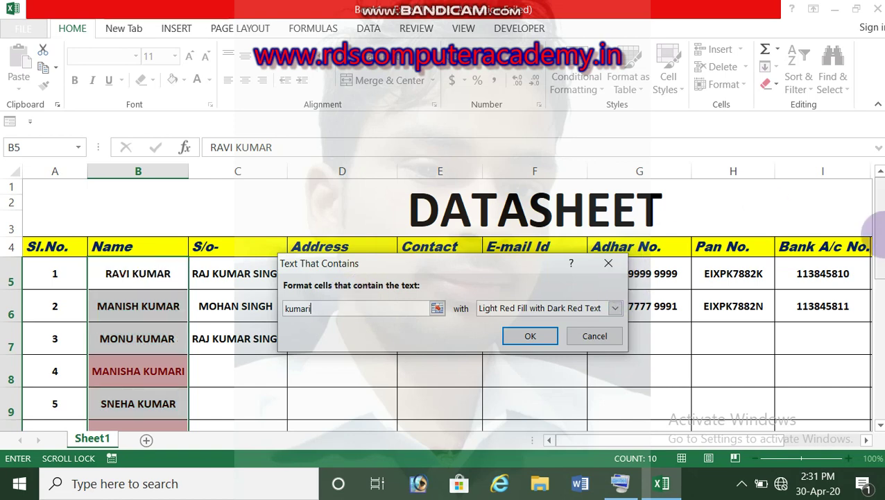
left_click_drag(878, 276, 876, 317)
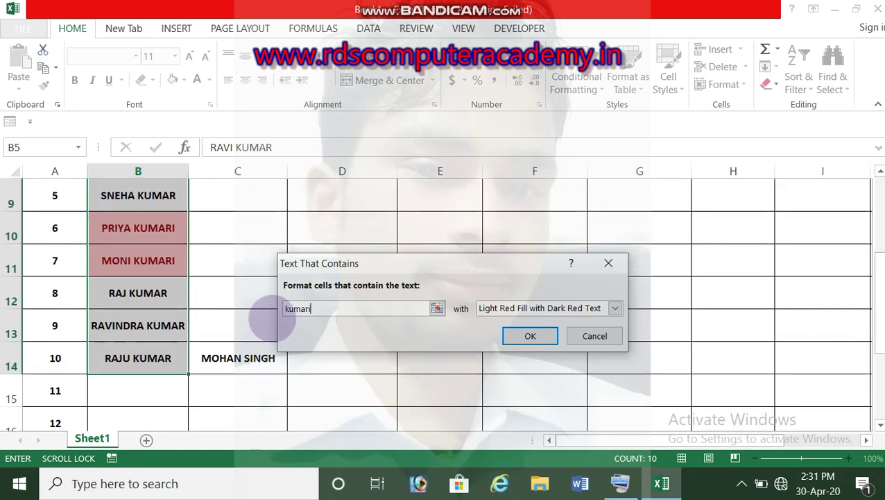
key("BackSpace")
key("BackSpace")
key("BackSpace")
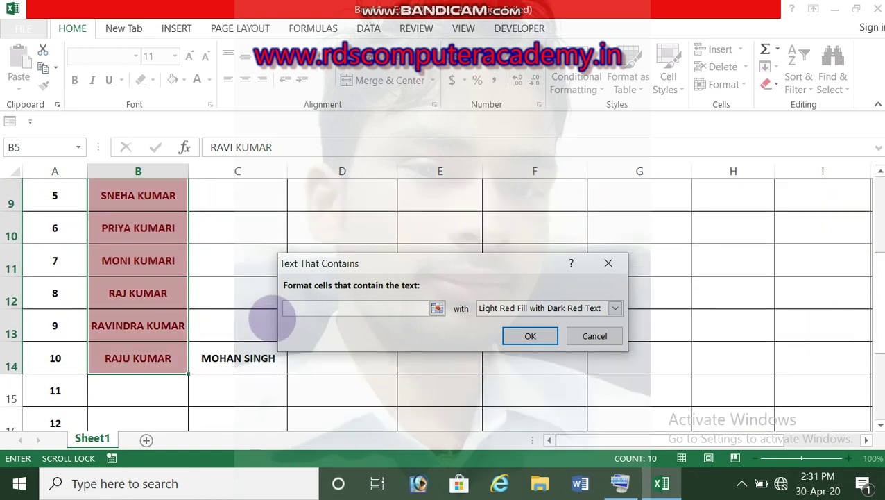
type("priya")
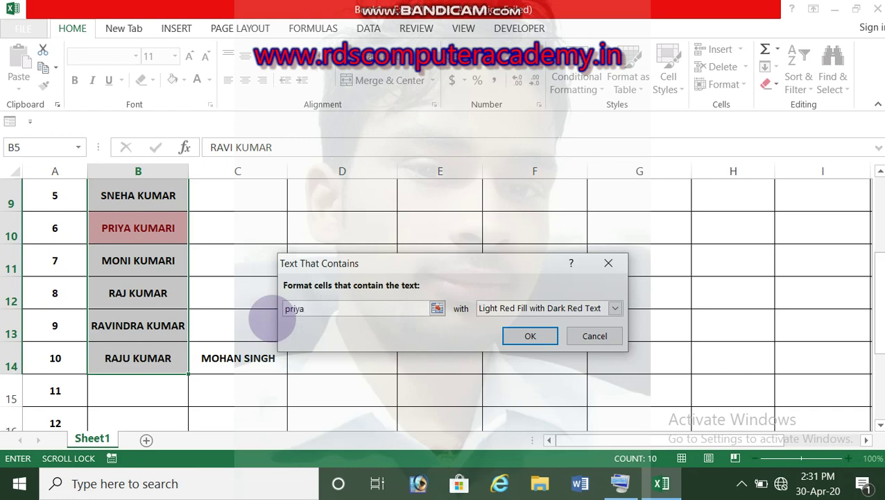
left_click_drag(878, 321, 878, 322)
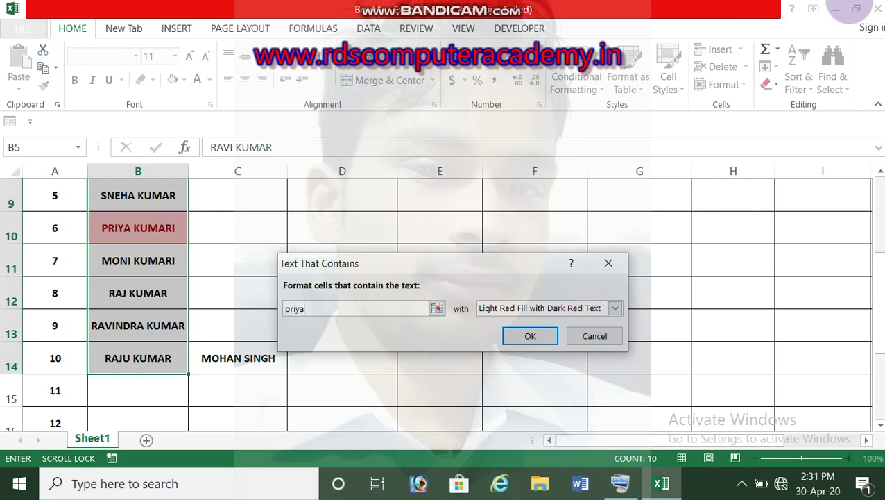
left_click(603, 263)
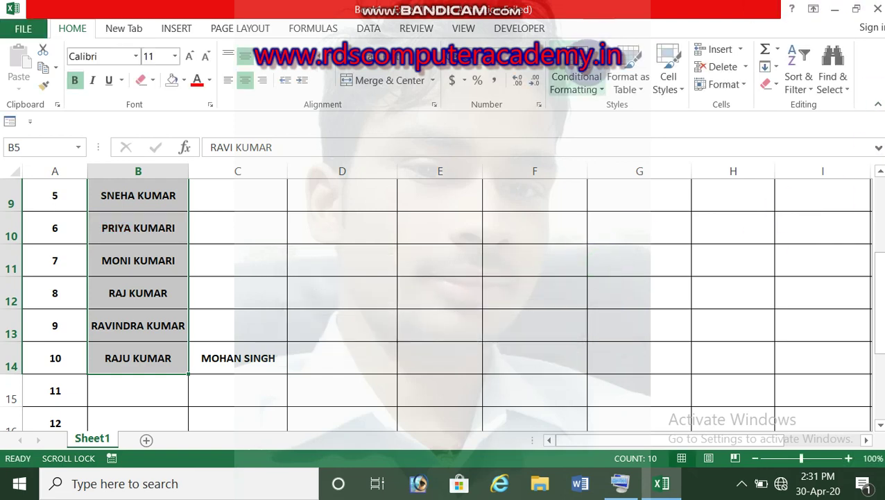
Dismiss the Conditional Formatting menu and scroll right to the empty columns beyond Amount.
left_click(576, 82)
mouse_move(597, 114)
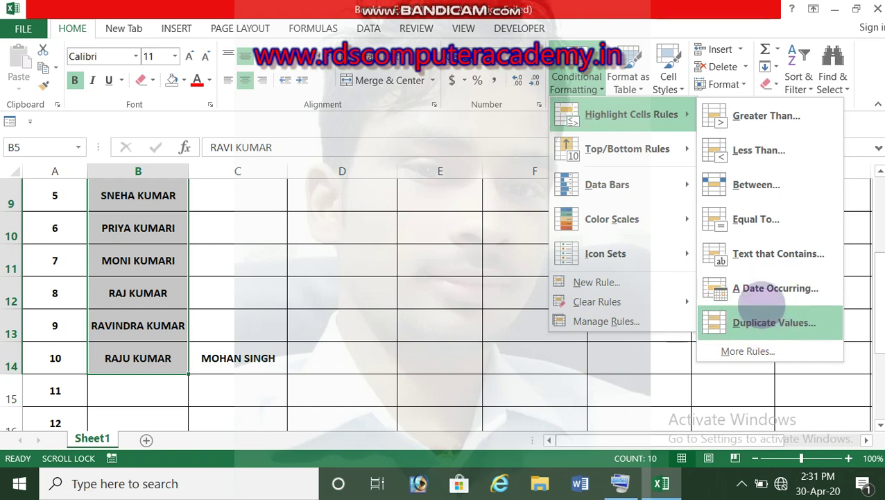
left_click(89, 292)
left_click(95, 292)
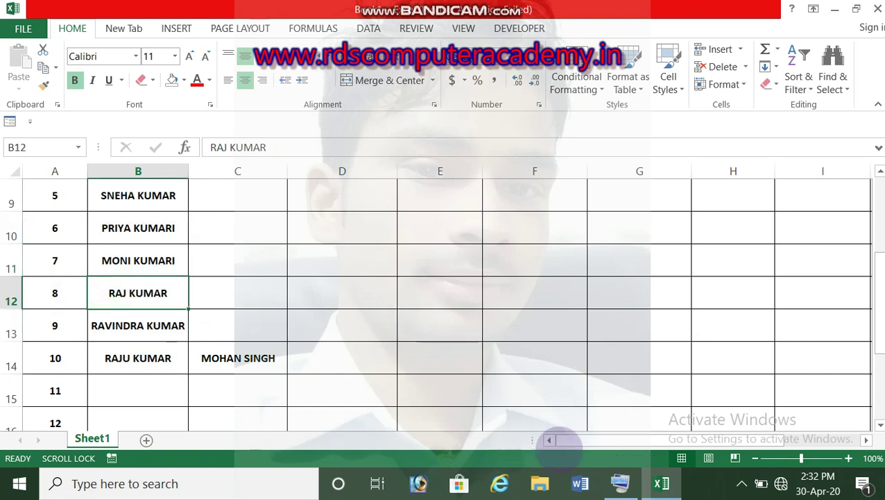
left_click_drag(644, 438, 869, 439)
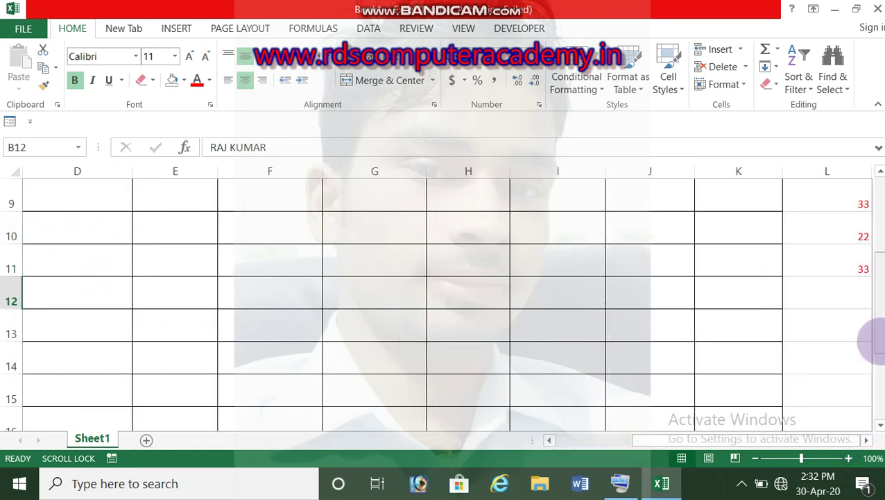
left_click_drag(876, 340, 874, 246)
left_click(866, 439)
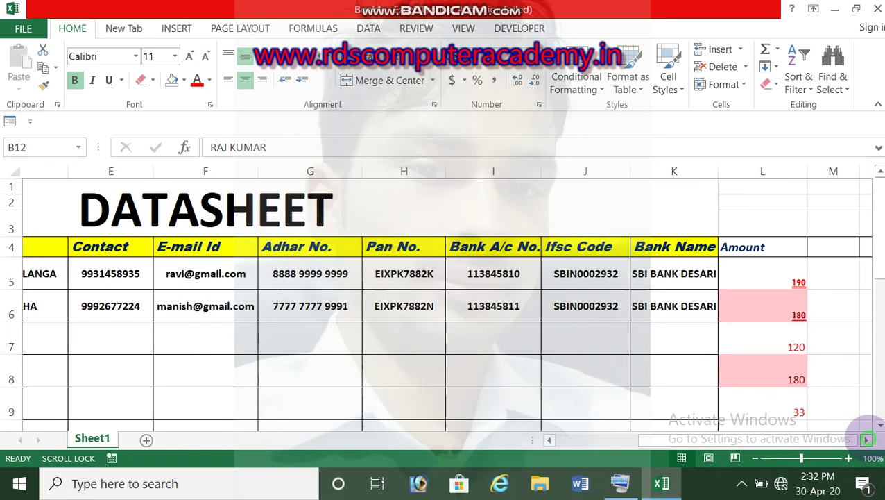
Enter the heading 'date' in M4, using the On-Screen Keyboard.
left_click(575, 251)
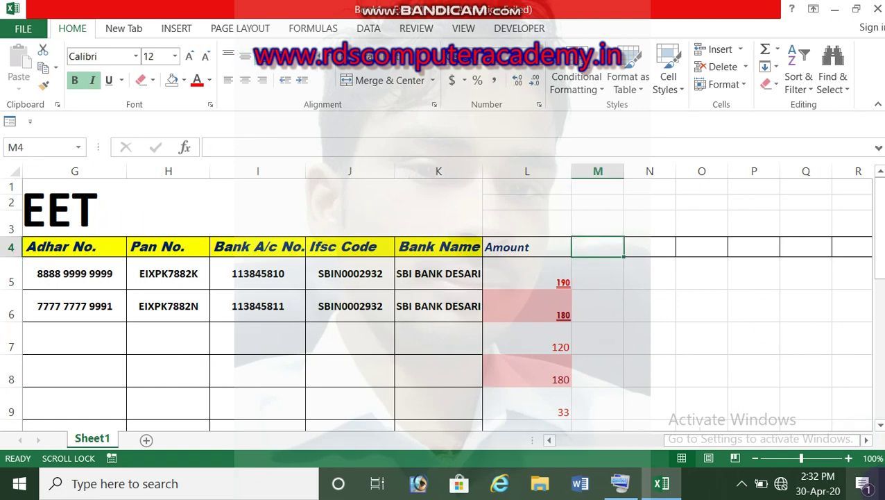
type("a")
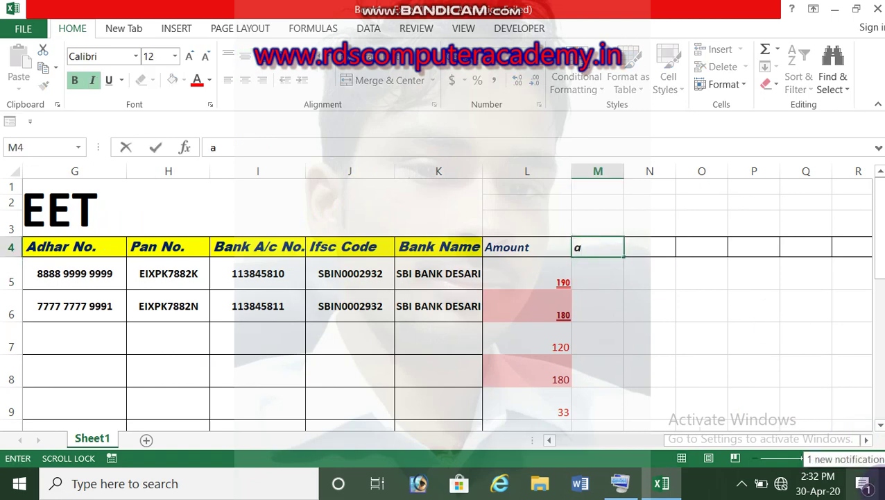
type("da")
left_click(620, 483)
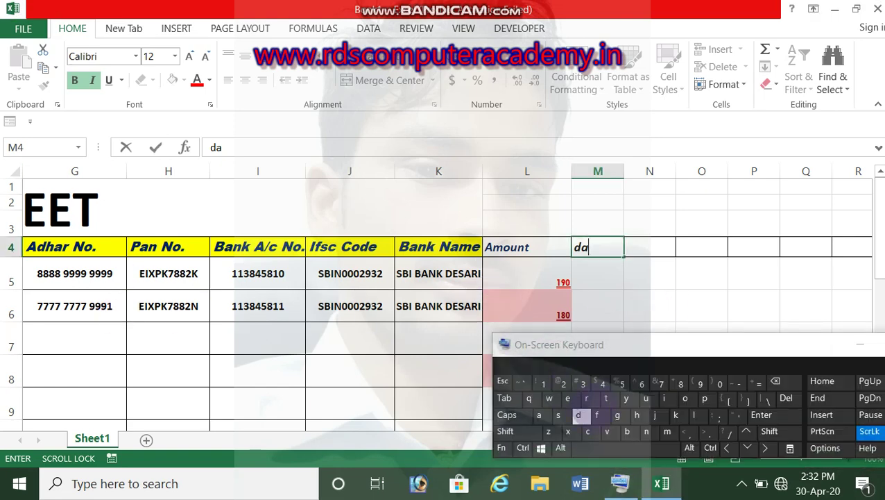
type("te")
key("Return")
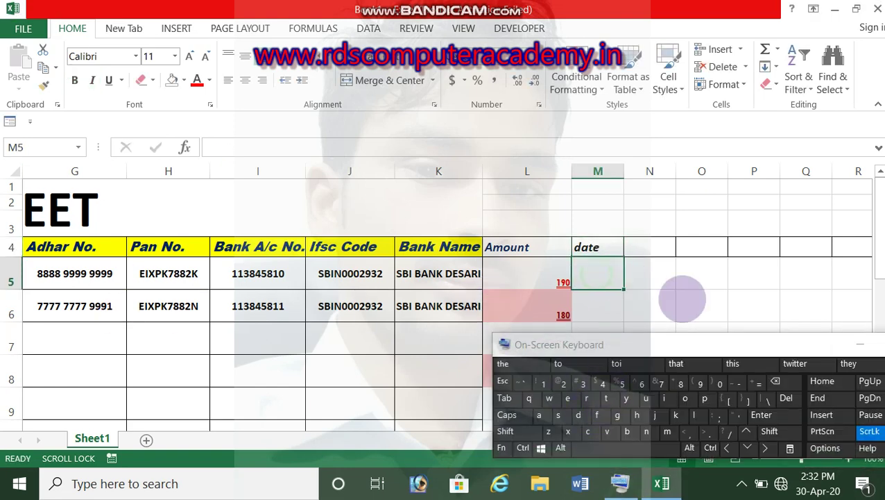
left_click(860, 344)
Enter the dates 29-04-2020, 28-04-2020 and 30-04-2020 in M5:M7.
left_click(622, 314)
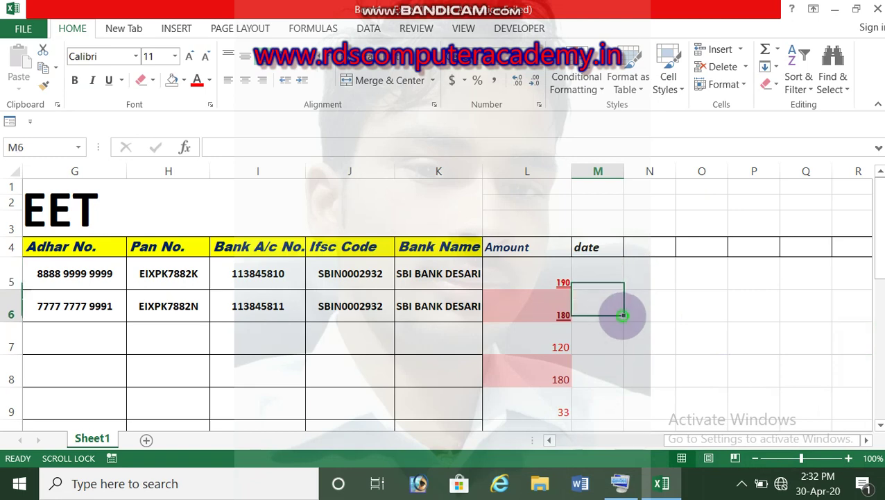
left_click(598, 272)
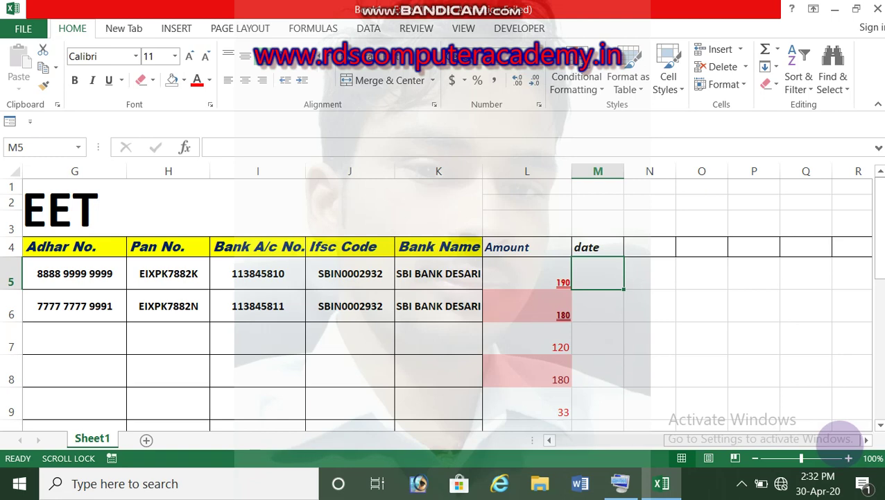
type("29-0")
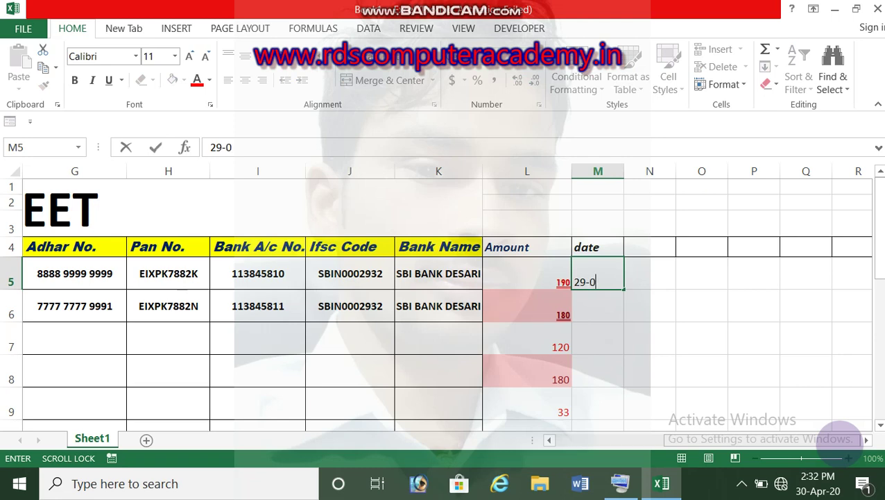
type("4-2020")
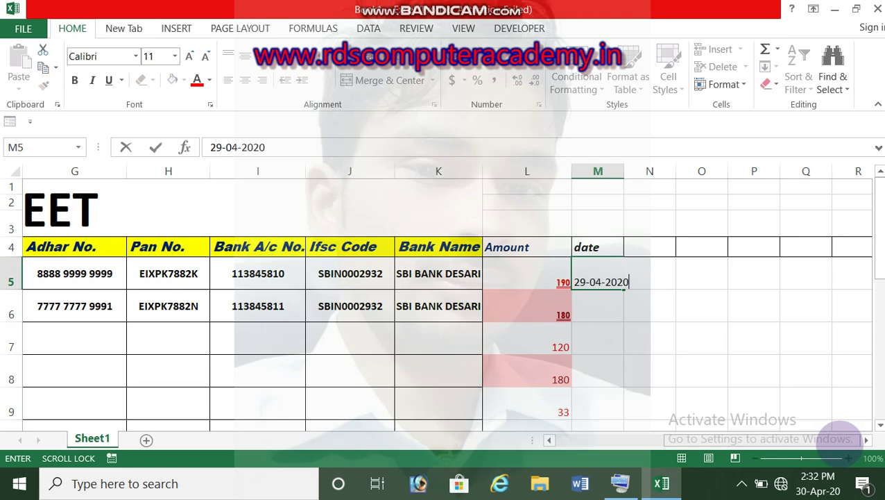
key("Return")
type("28")
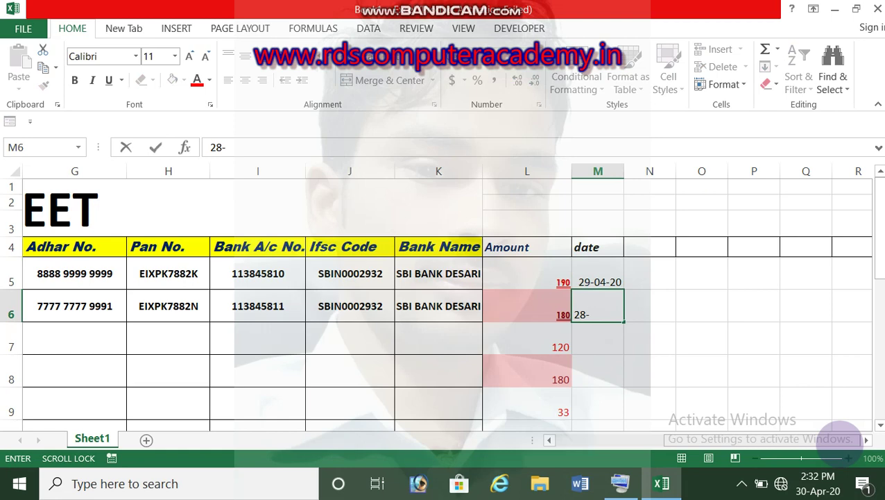
type("-04-2020")
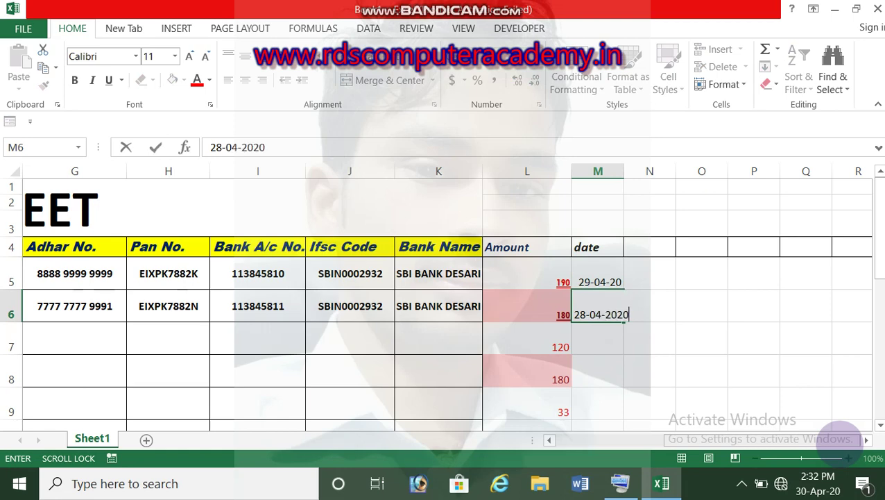
key("Return")
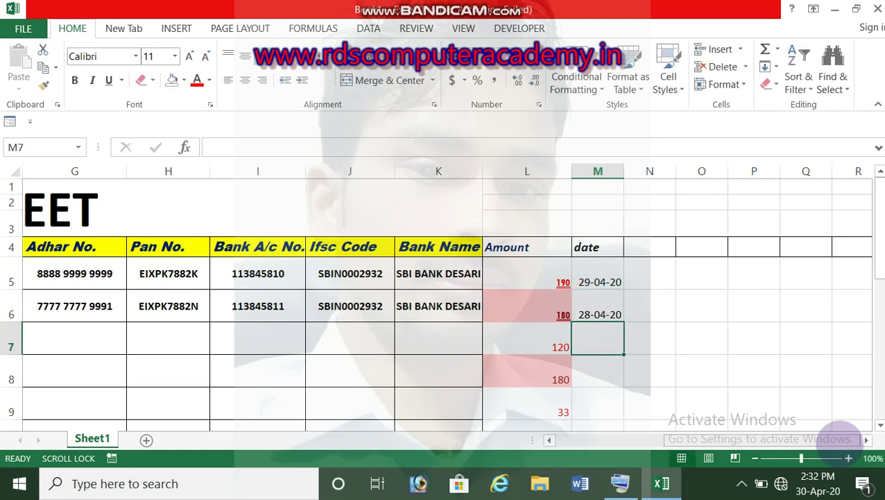
type("30-0")
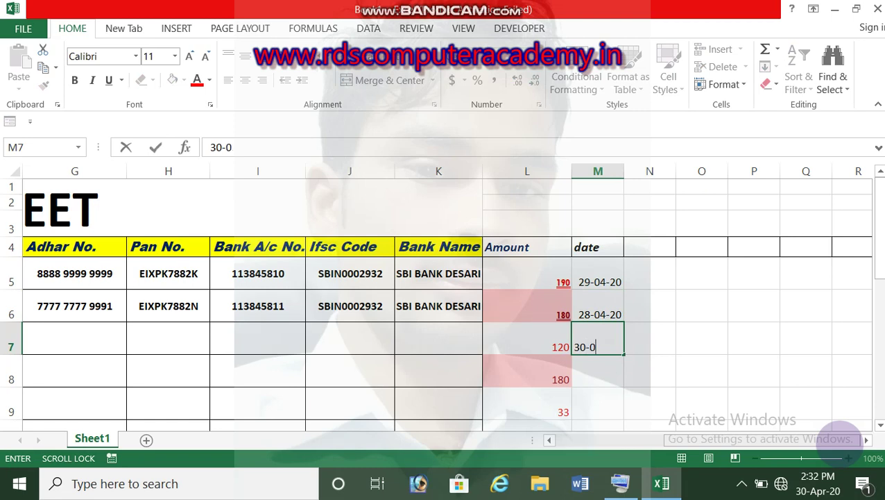
type("4-2020")
key("Return")
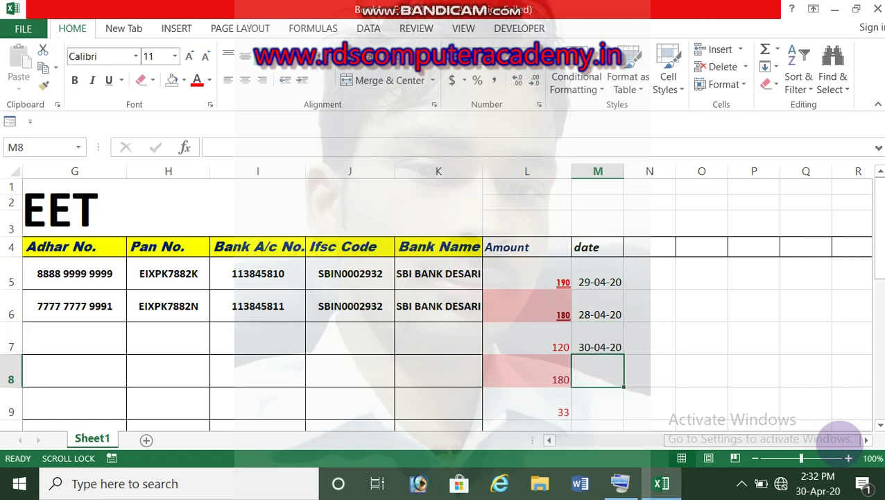
Select the dates in M5:M7 and start an A Date Occurring rule set to Today.
left_click(609, 281)
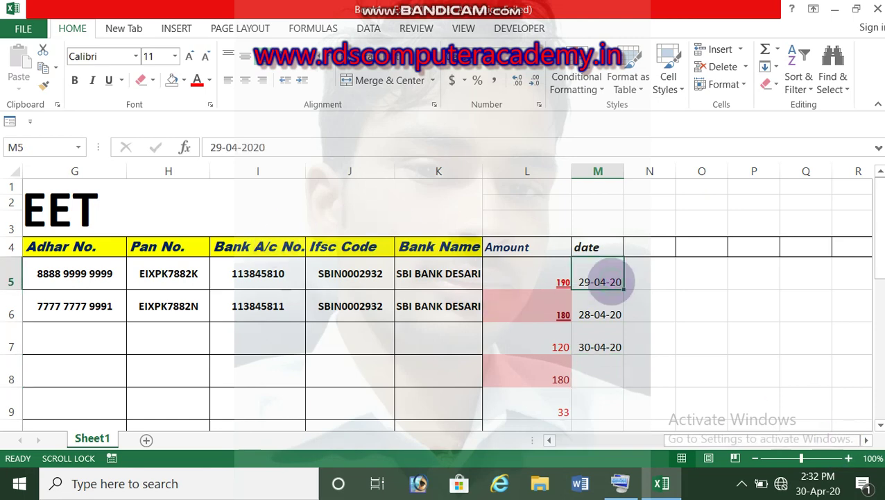
left_click(593, 345)
left_click(602, 283)
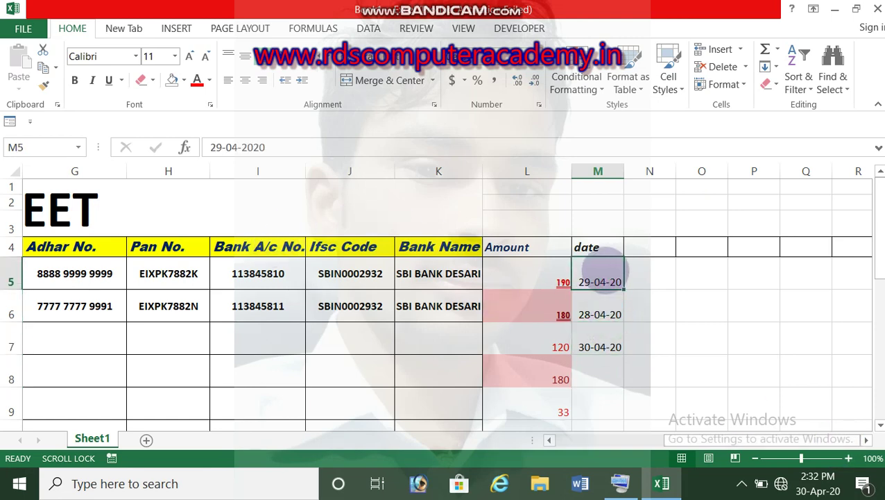
left_click_drag(606, 265, 600, 344)
left_click(576, 82)
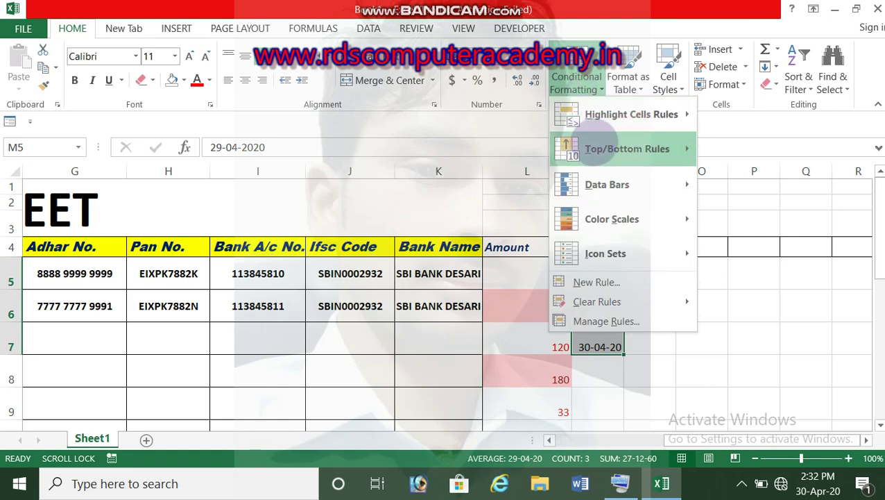
mouse_move(628, 114)
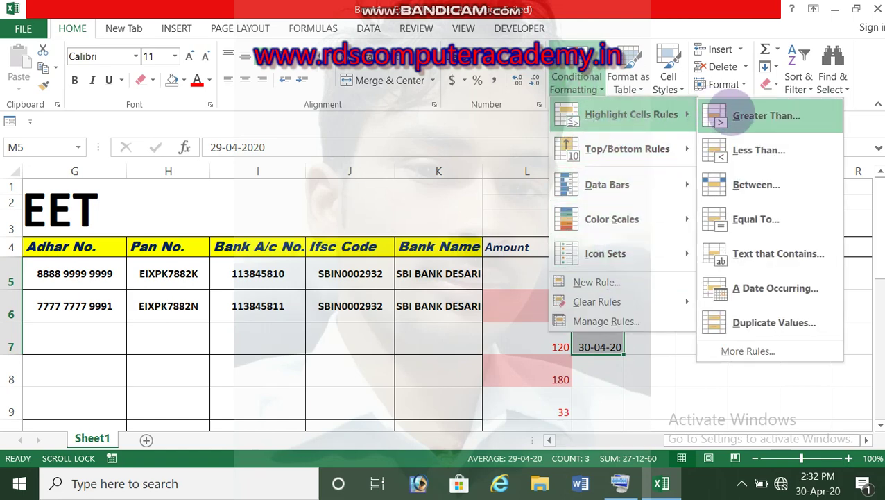
left_click(770, 290)
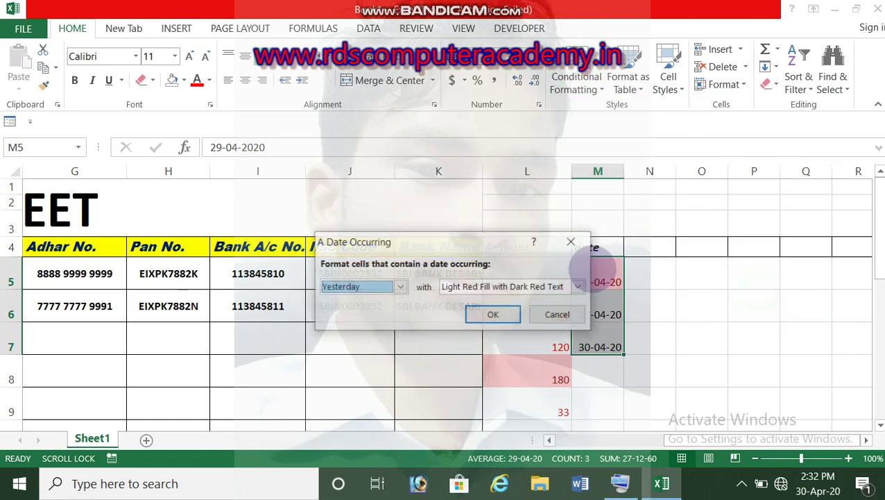
left_click(400, 287)
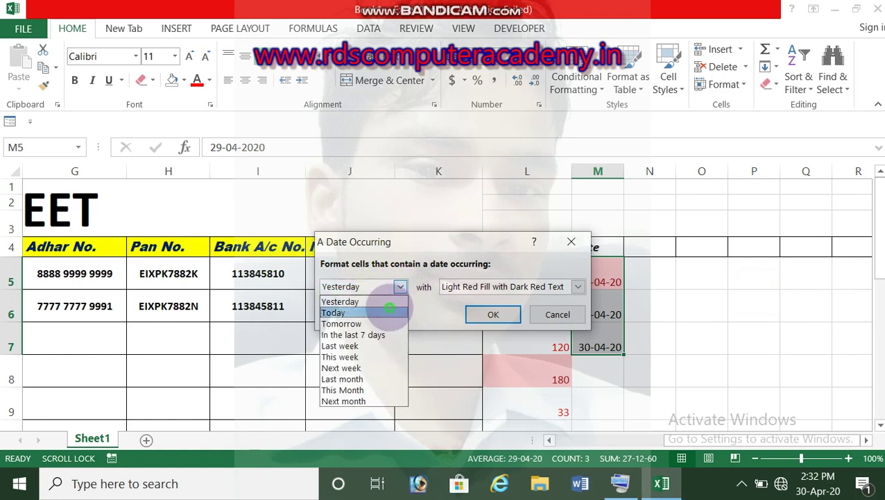
left_click(389, 310)
left_click_drag(451, 240, 405, 108)
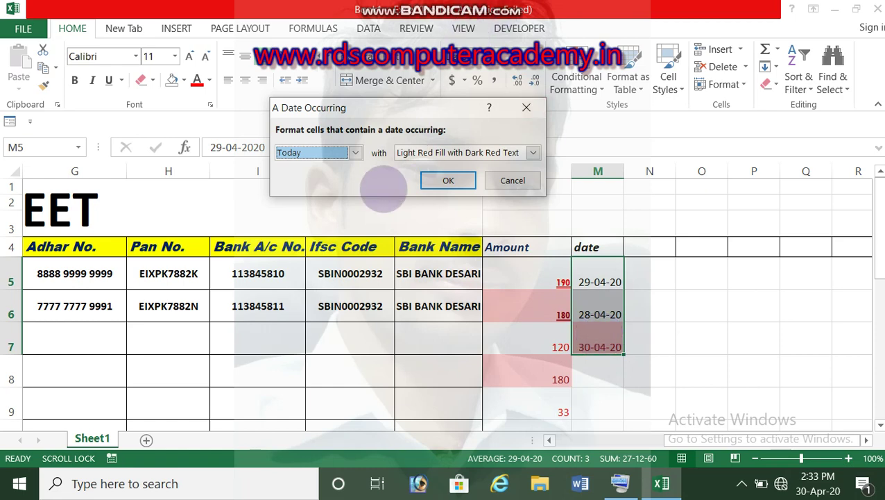
left_click(350, 152)
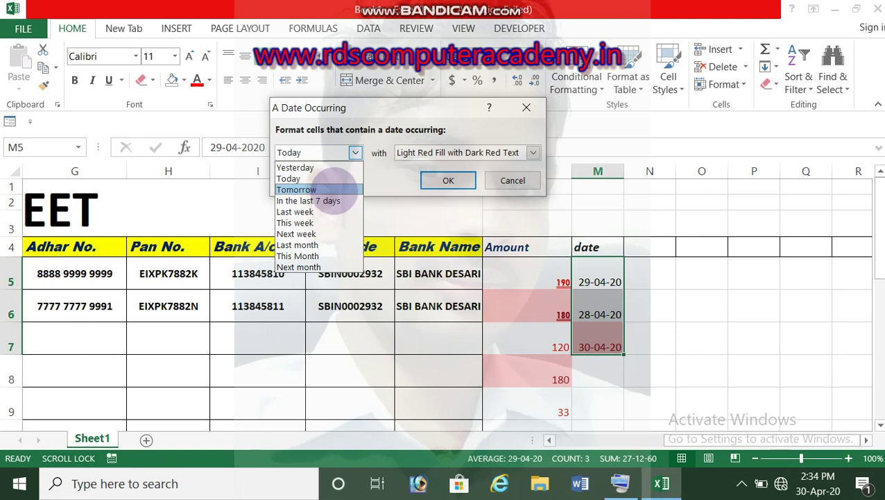
Cancel the first Tomorrow date rule and extend the selection further down the date column.
left_click(334, 190)
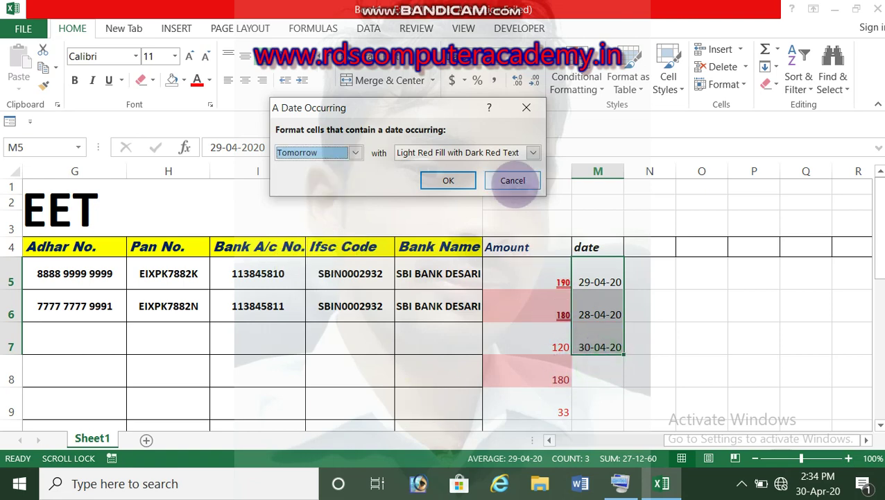
left_click(513, 180)
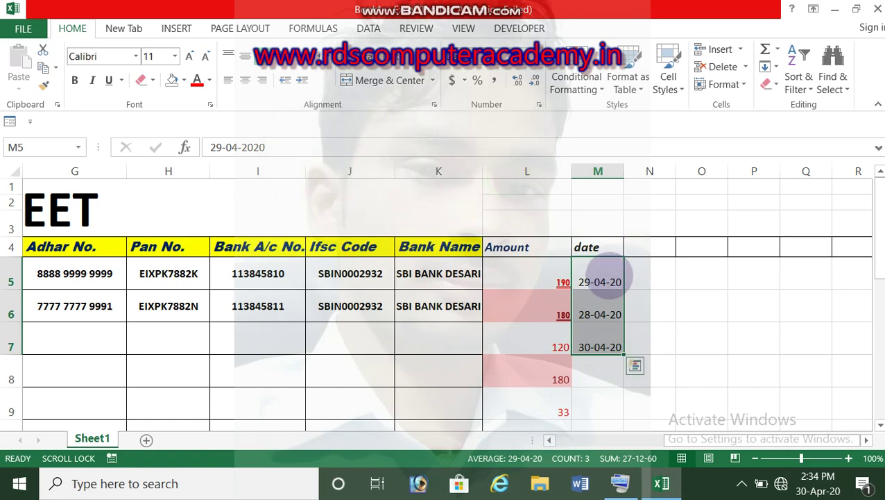
left_click_drag(602, 277, 603, 419)
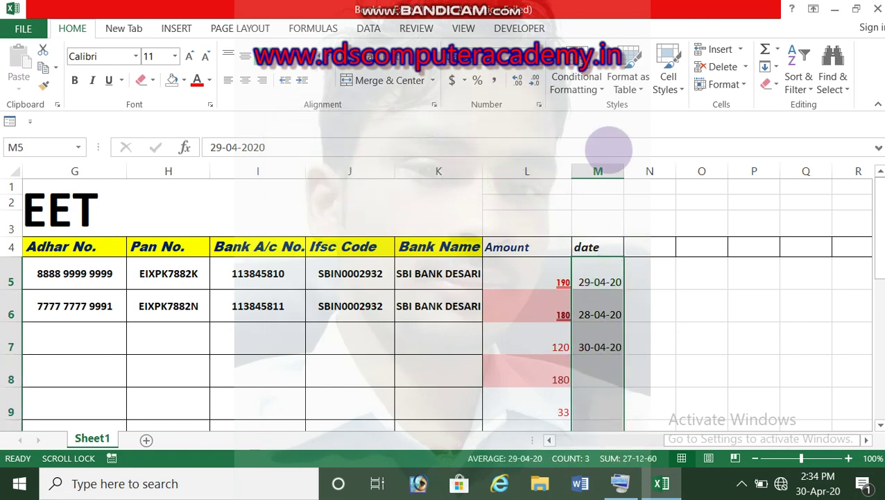
Add an A Date Occurring rule that gives Tomorrow's dates a custom yellow fill.
left_click(580, 84)
mouse_move(609, 115)
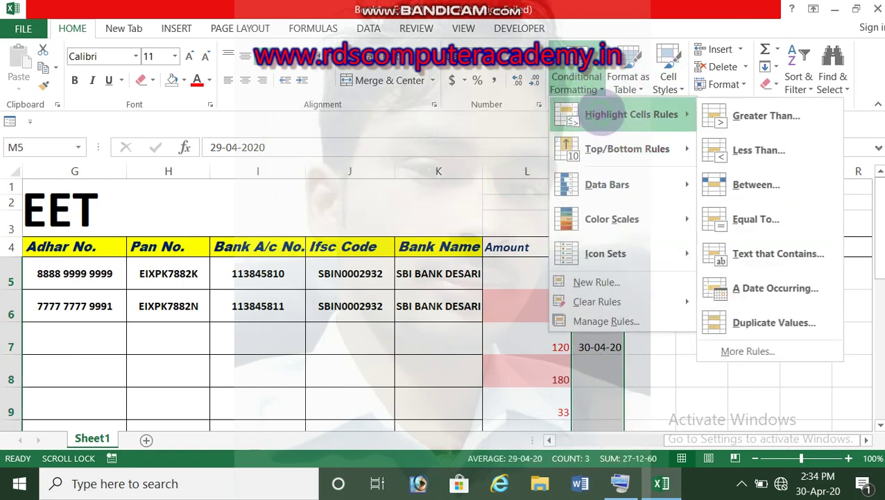
left_click(775, 288)
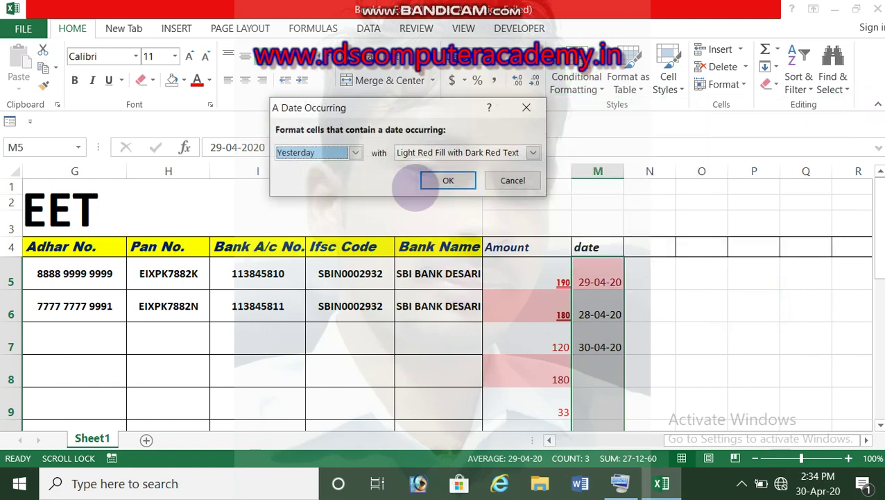
left_click(353, 153)
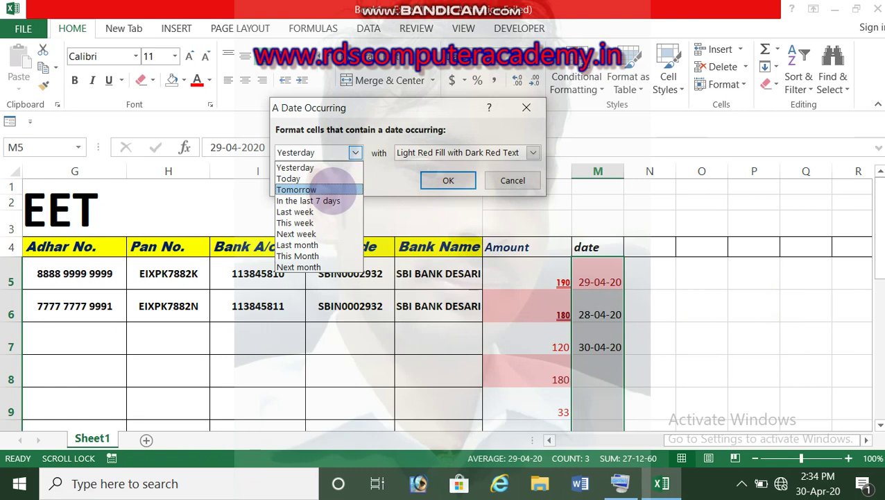
left_click(331, 189)
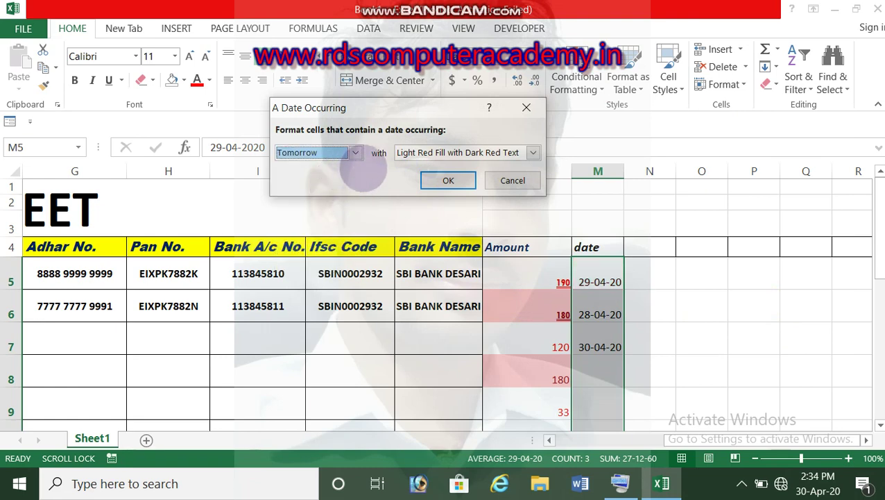
left_click(419, 152)
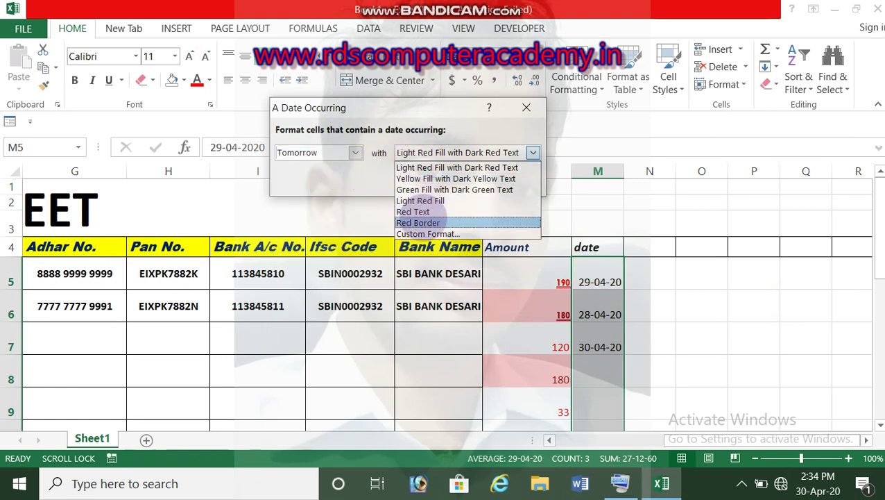
left_click(425, 233)
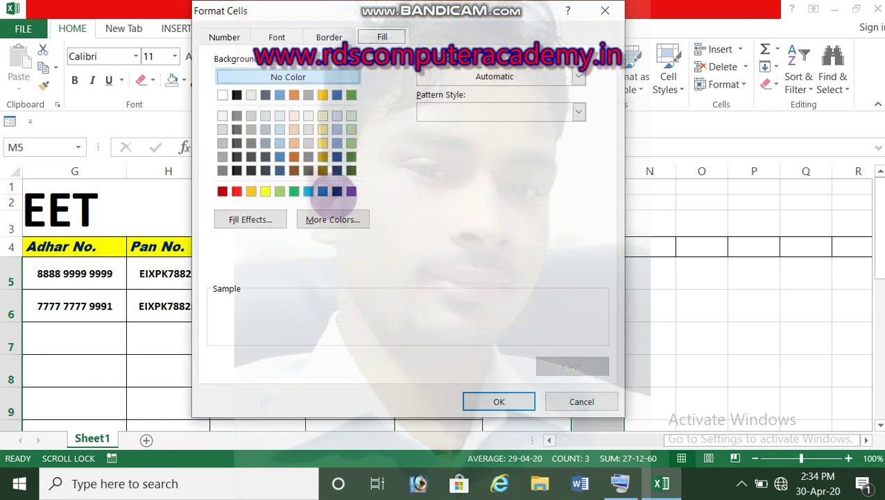
left_click(322, 191)
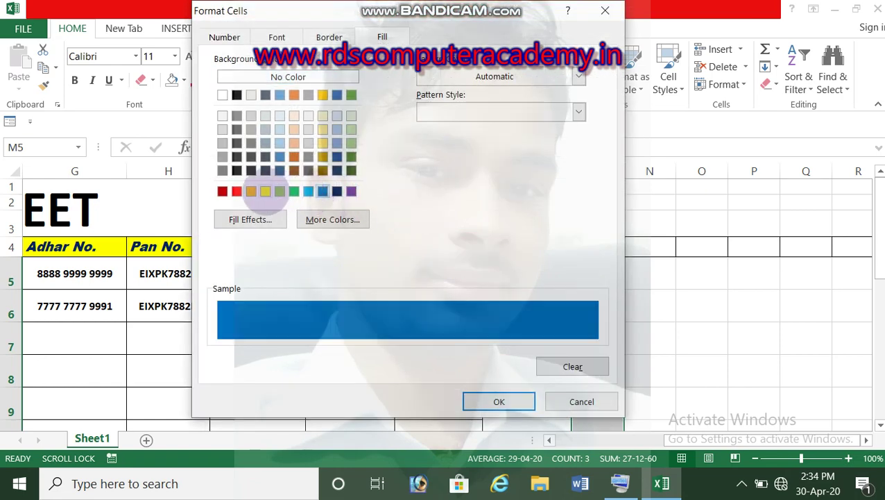
left_click(266, 191)
left_click(499, 401)
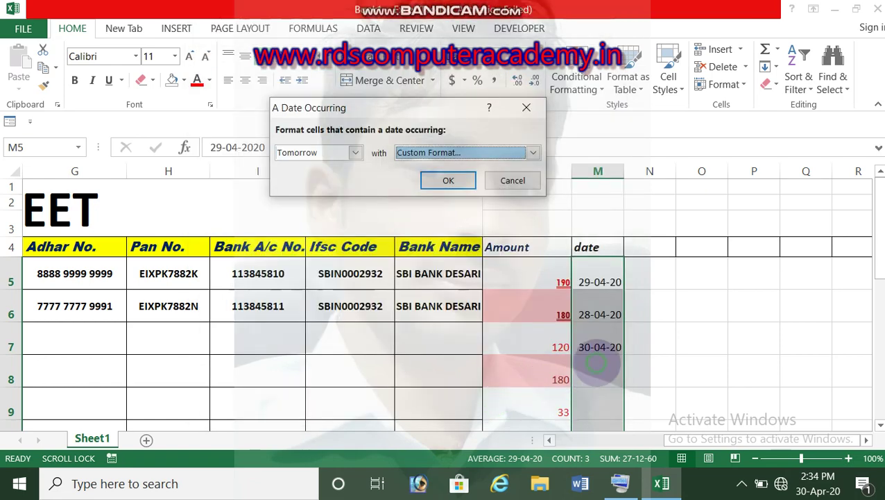
left_click(469, 188)
left_click(598, 373)
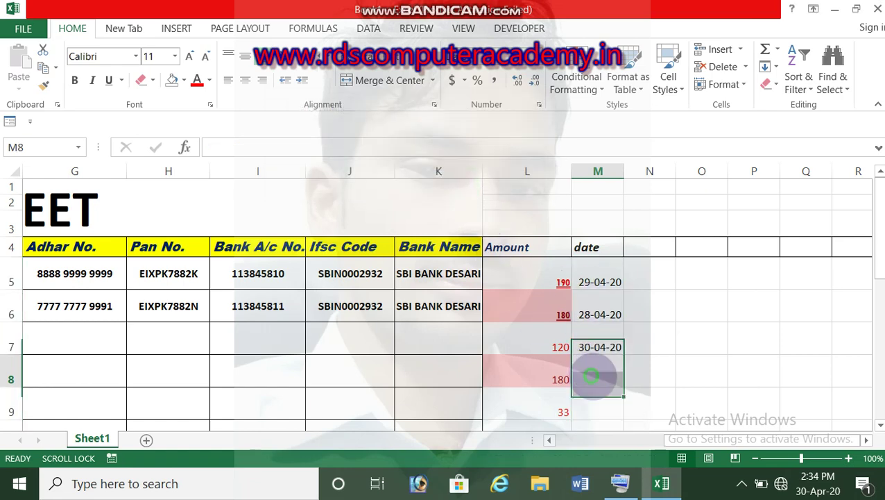
Enter the date 01-05-20 in cell M8, which the Tomorrow rule highlights yellow.
type("01-05-2")
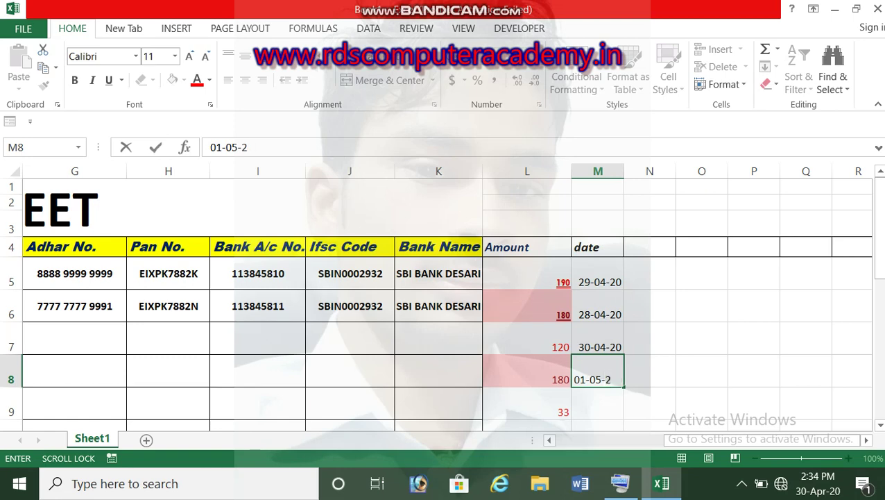
type("02")
key("Return")
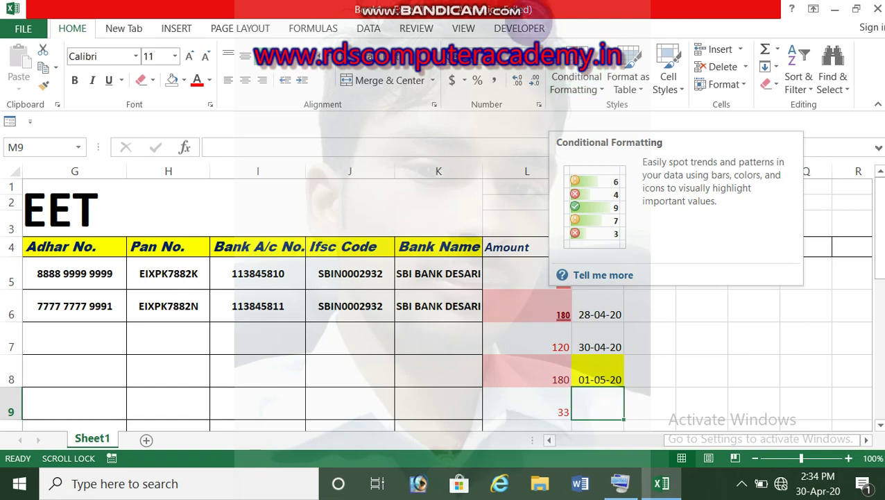
Open the Conditional Formatting menu and close it without adding a rule.
left_click(576, 82)
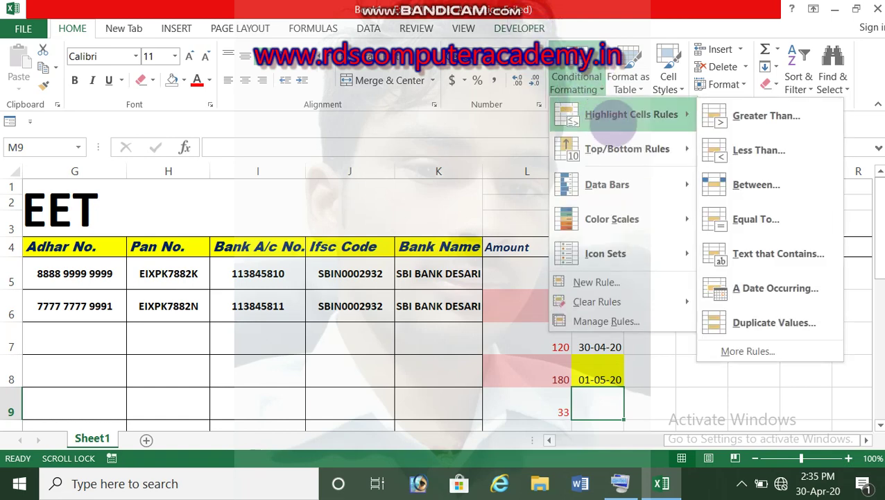
mouse_move(604, 147)
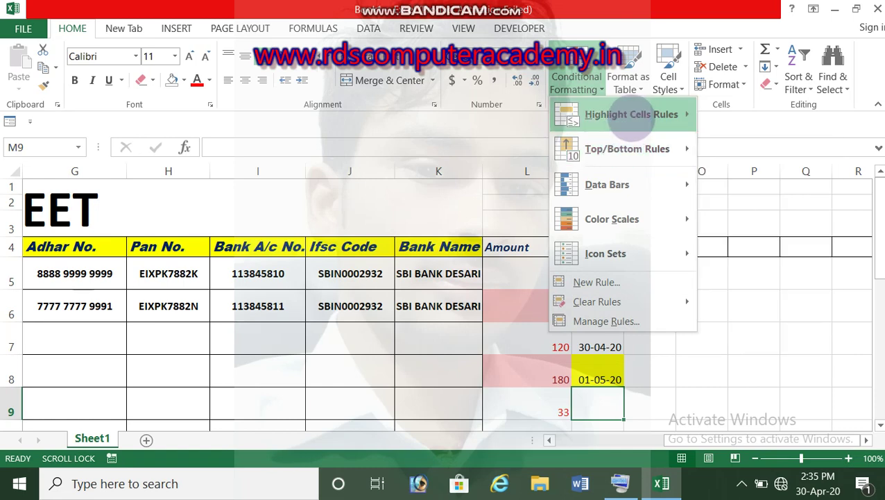
mouse_move(603, 114)
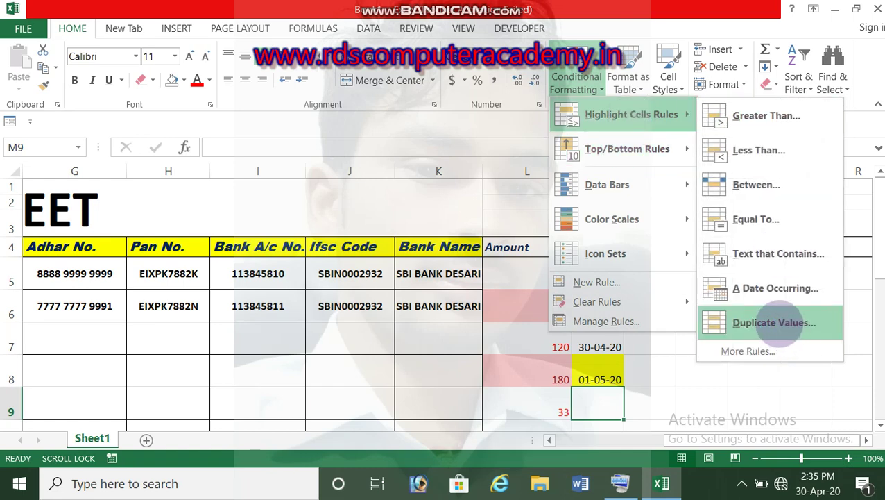
left_click(375, 347)
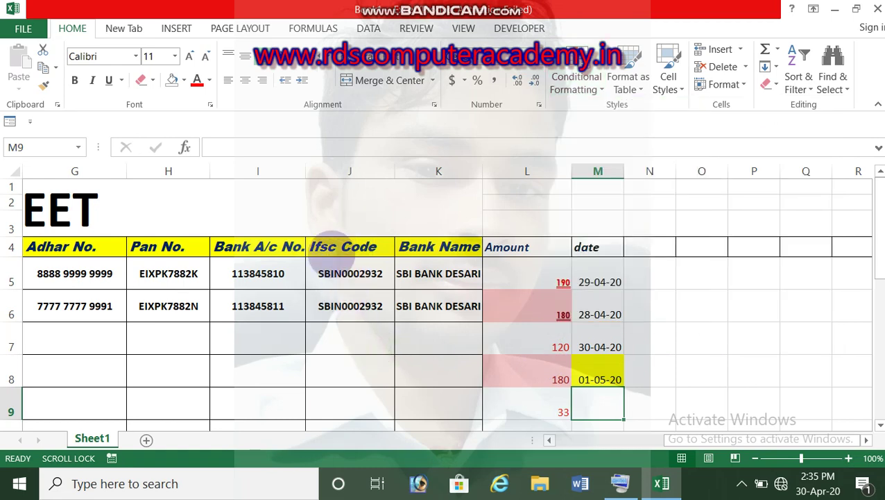
Select the Bank A/c No. column from its heading downward and open Conditional Formatting.
left_click_drag(682, 439, 656, 438)
left_click_drag(445, 247, 435, 405)
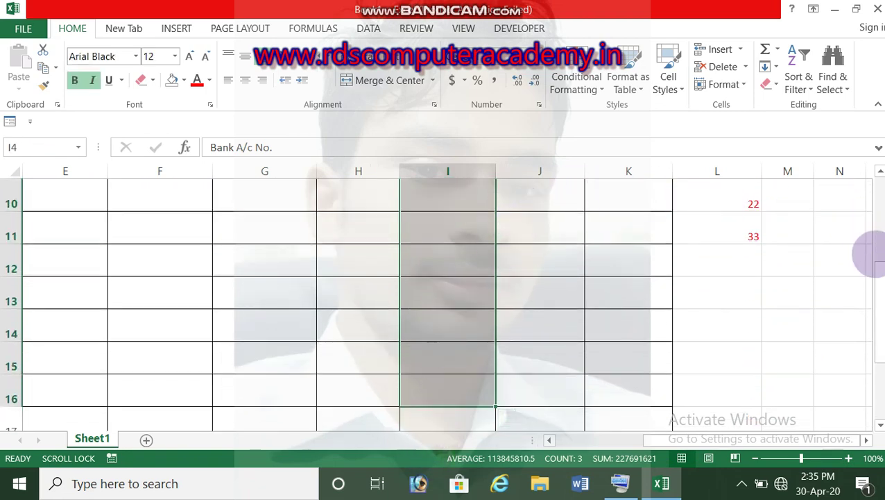
left_click_drag(876, 258, 875, 184)
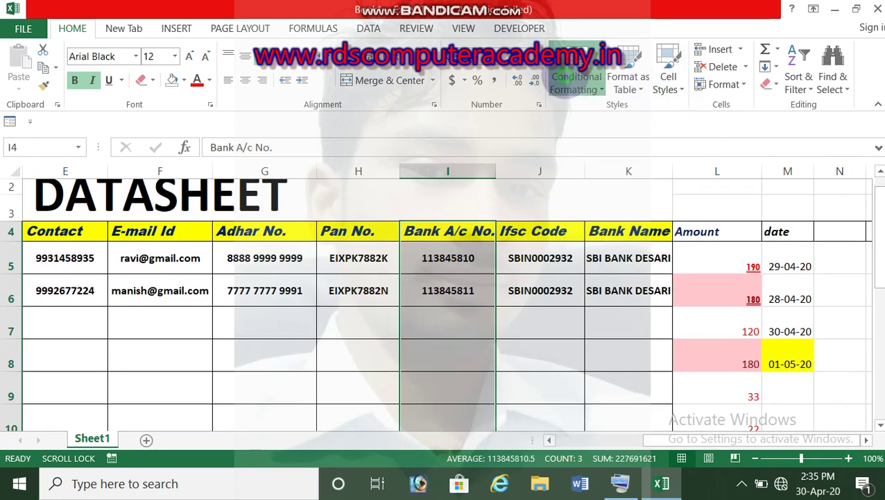
left_click(576, 76)
Apply a light red Duplicate Values rule to the Bank A/c No. column.
mouse_move(625, 112)
left_click(755, 324)
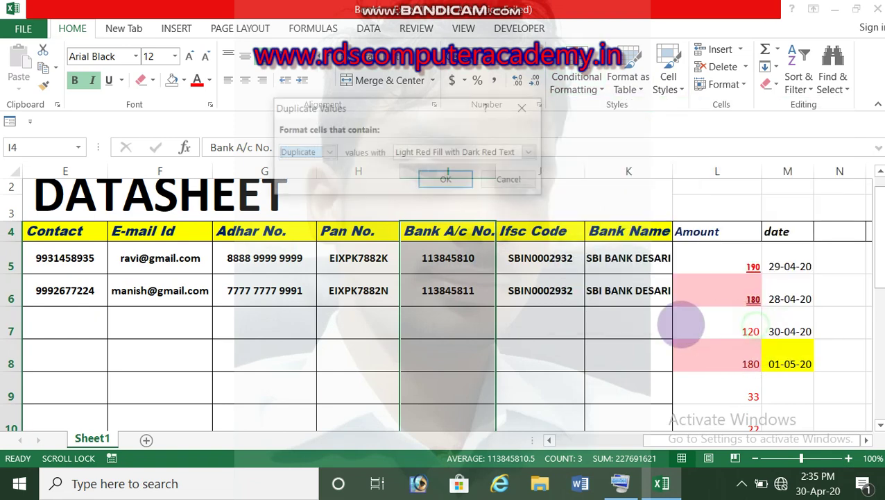
left_click(446, 180)
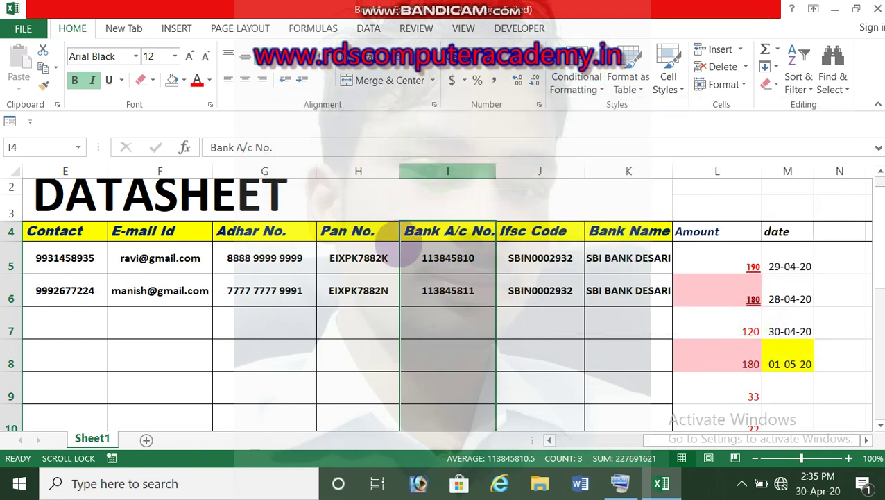
Select the Pan No. column and give it a light red Duplicate Values rule.
left_click(358, 171)
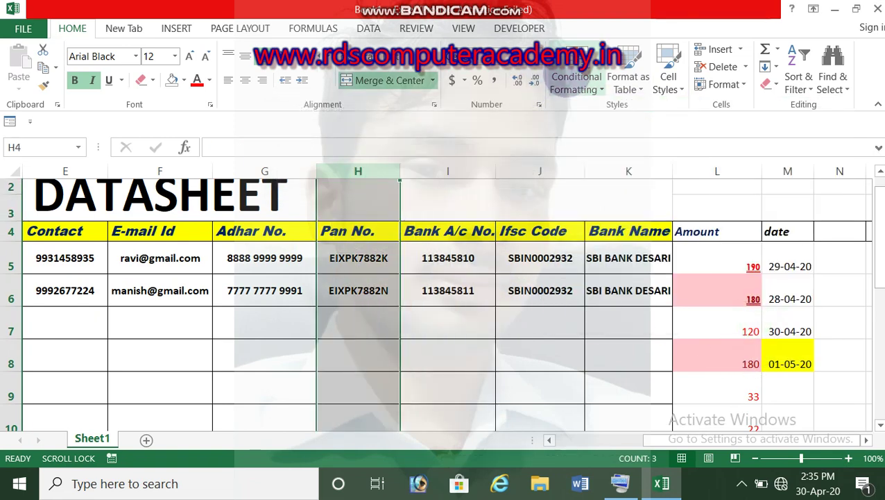
left_click(576, 80)
mouse_move(611, 115)
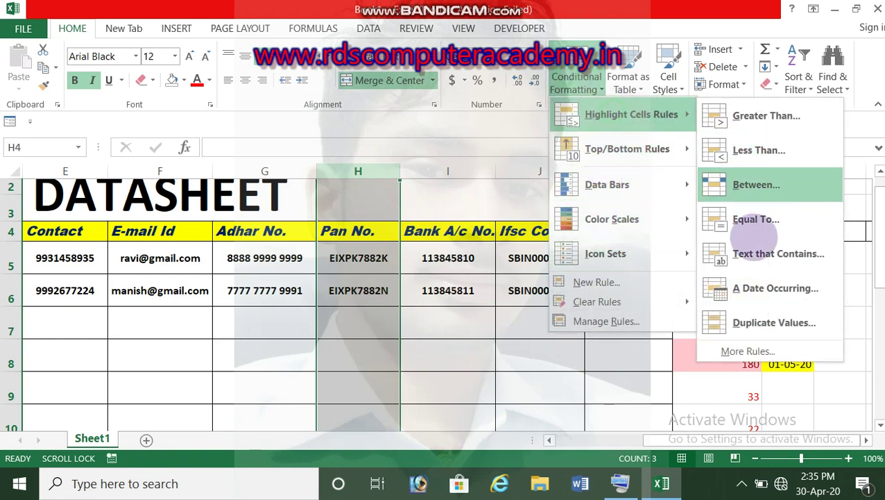
left_click(753, 318)
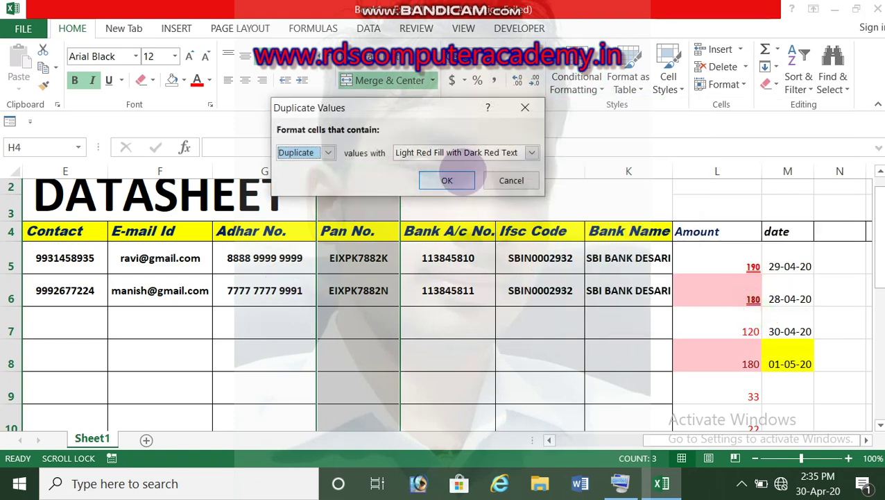
left_click(447, 180)
Select the Adhar No. column, give it a light red Duplicate Values rule, then deselect.
left_click(277, 147)
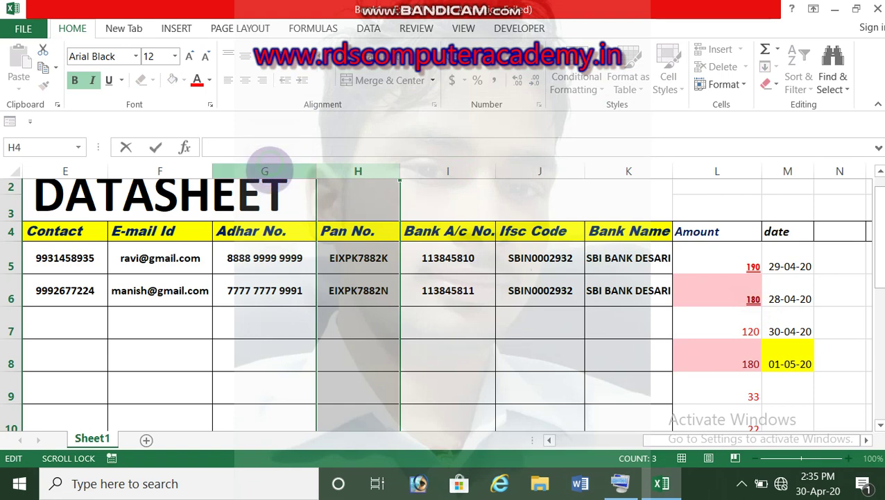
left_click(271, 171)
left_click(576, 80)
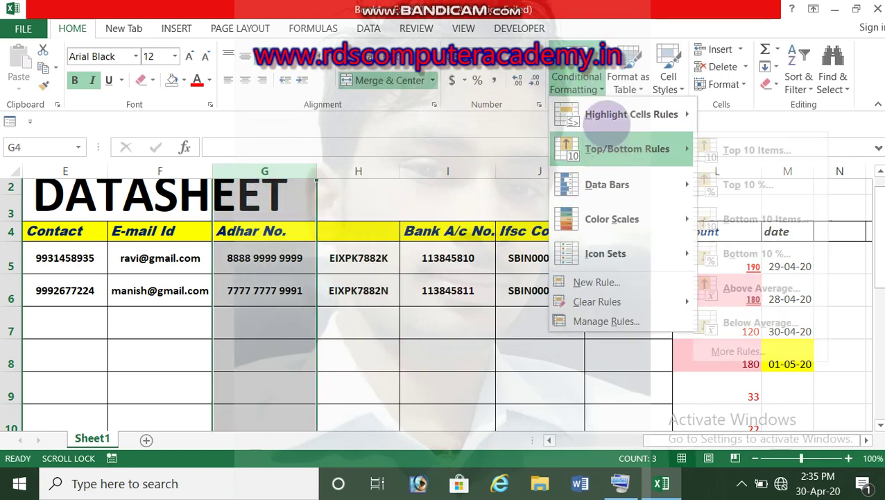
mouse_move(611, 115)
left_click(769, 317)
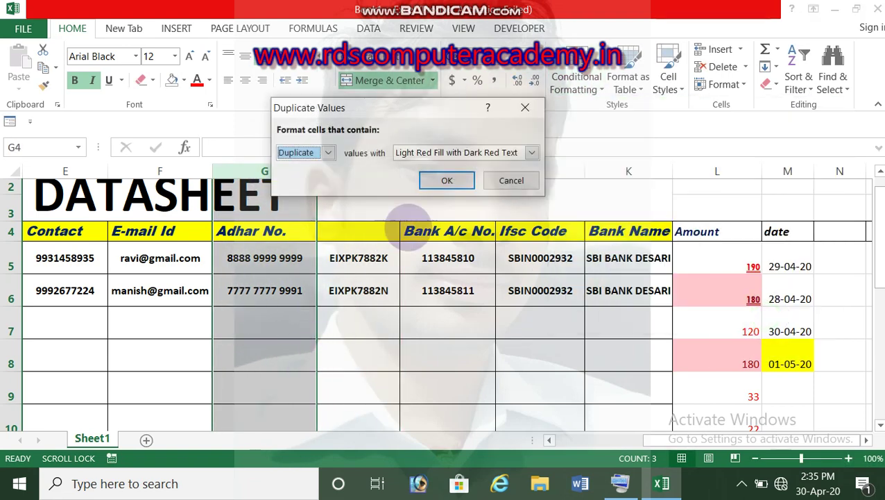
left_click(444, 179)
left_click(252, 330)
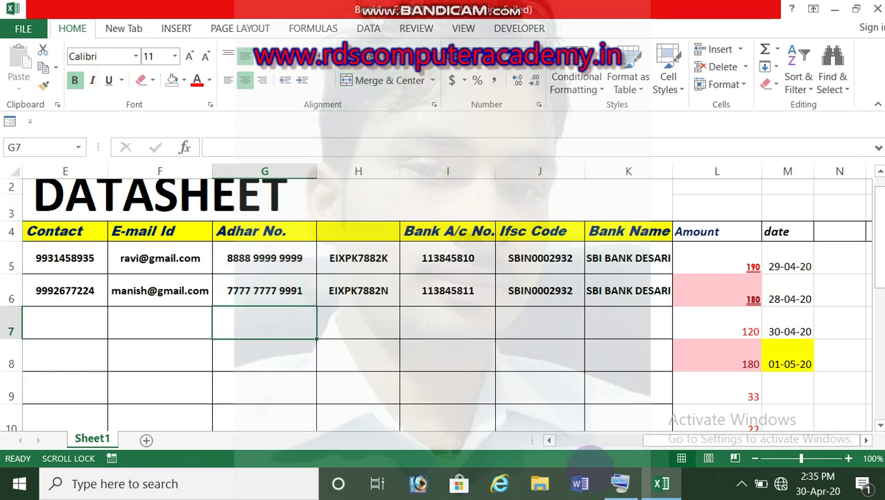
Enter hajipur as the address in cell D7.
left_click_drag(673, 440, 421, 362)
left_click(340, 322)
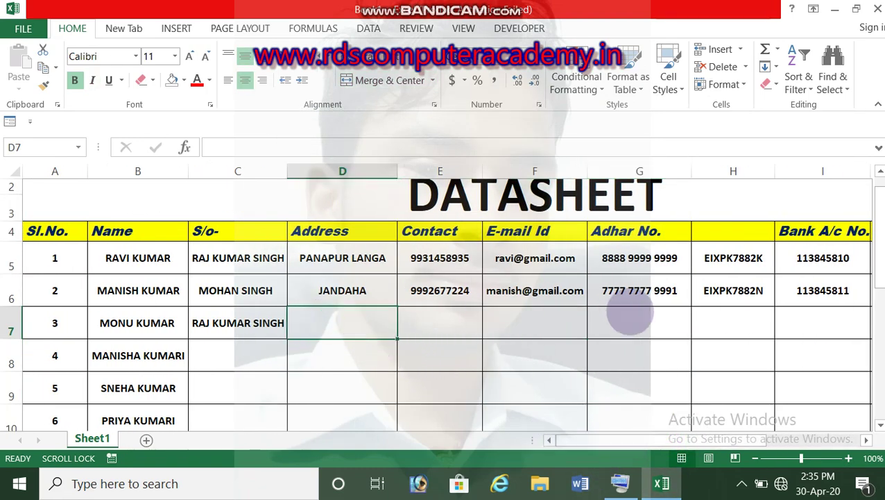
type("haji")
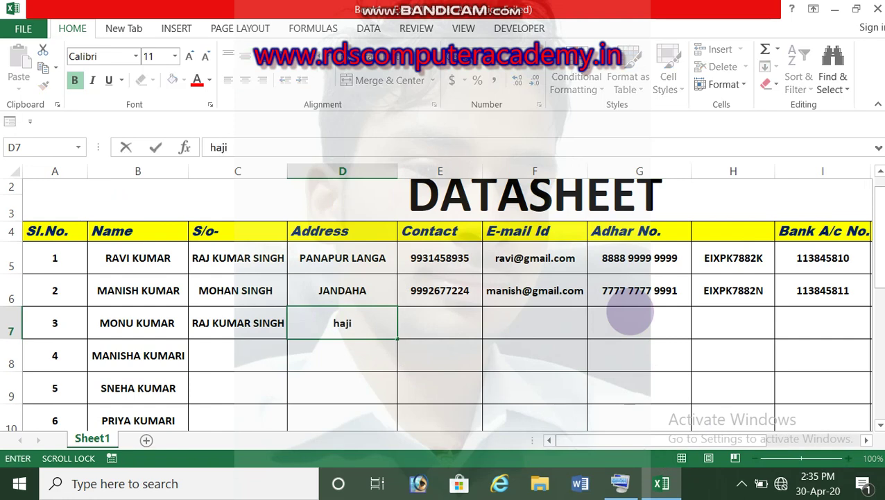
type("pur")
key("Tab")
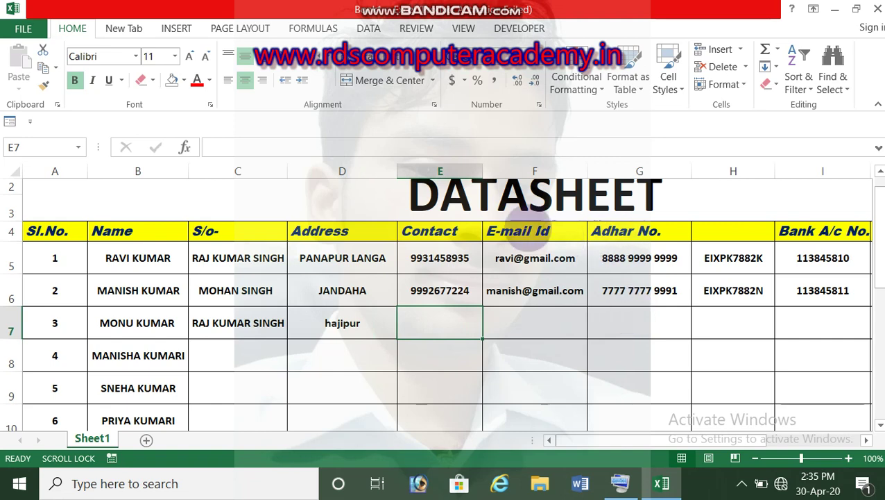
Add a Duplicate Values rule with light red fill and dark red text to the Contact column.
left_click(440, 171)
left_click(576, 78)
mouse_move(628, 113)
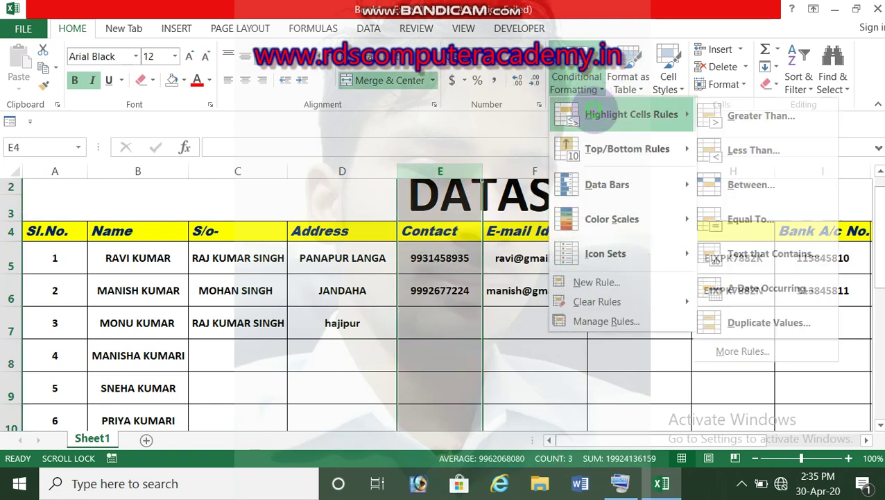
left_click(735, 317)
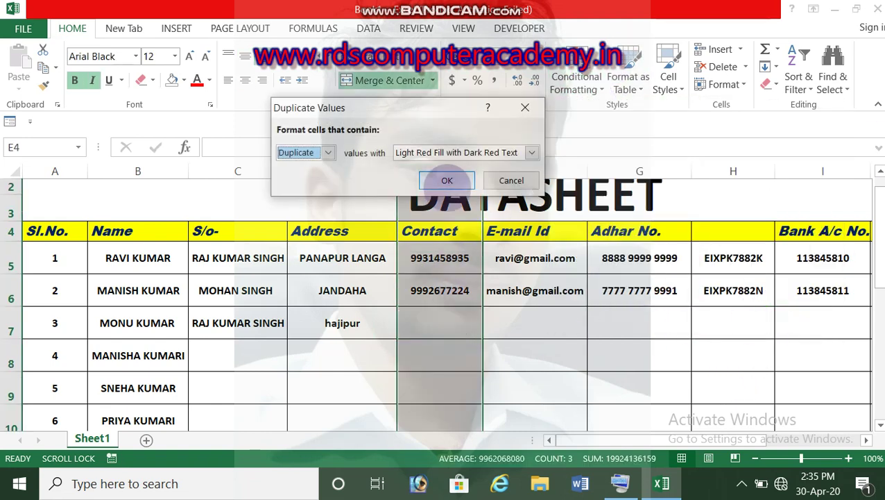
left_click(446, 179)
left_click(442, 332)
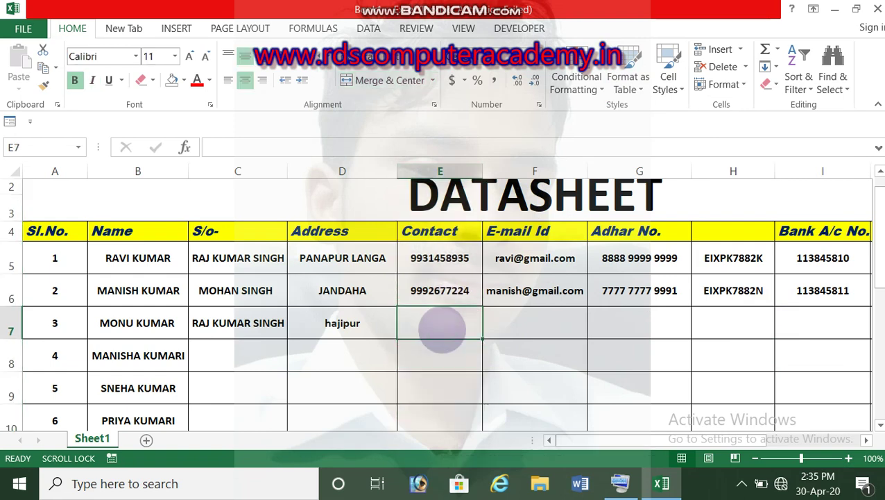
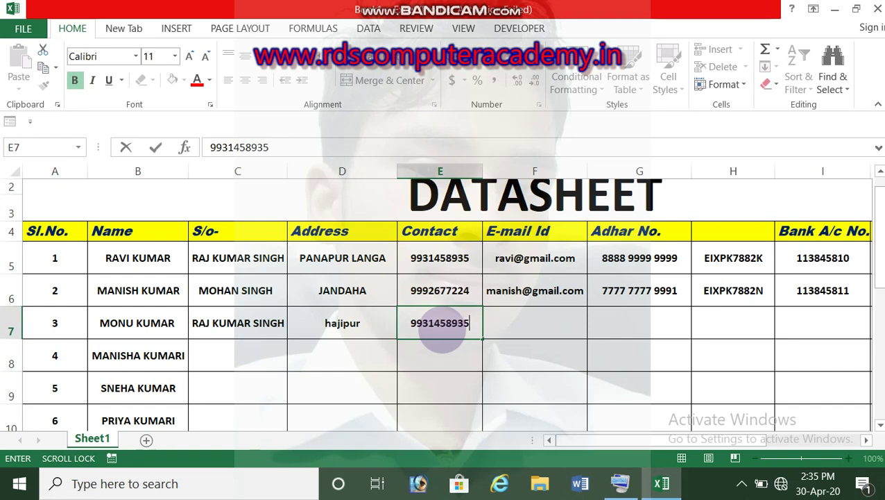
Repeat the first contact number in E7, then change its last digit to 0 to clear the red.
key("Return")
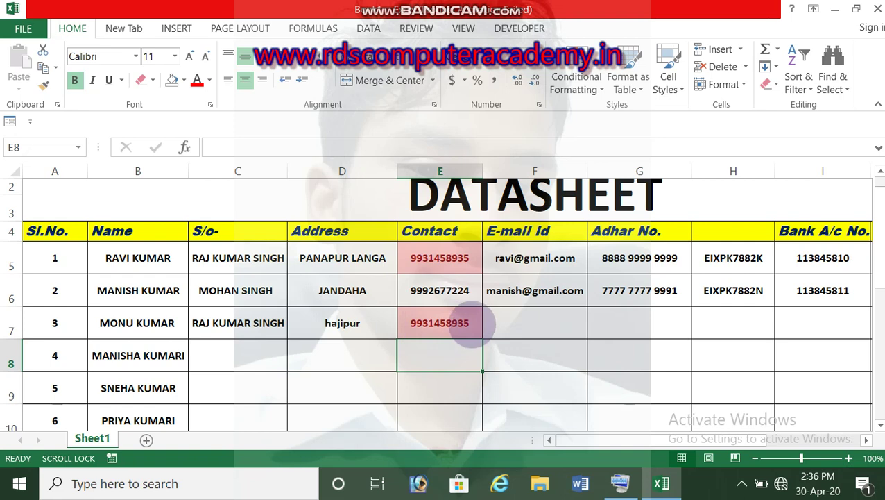
left_click(472, 323)
double_click(468, 323)
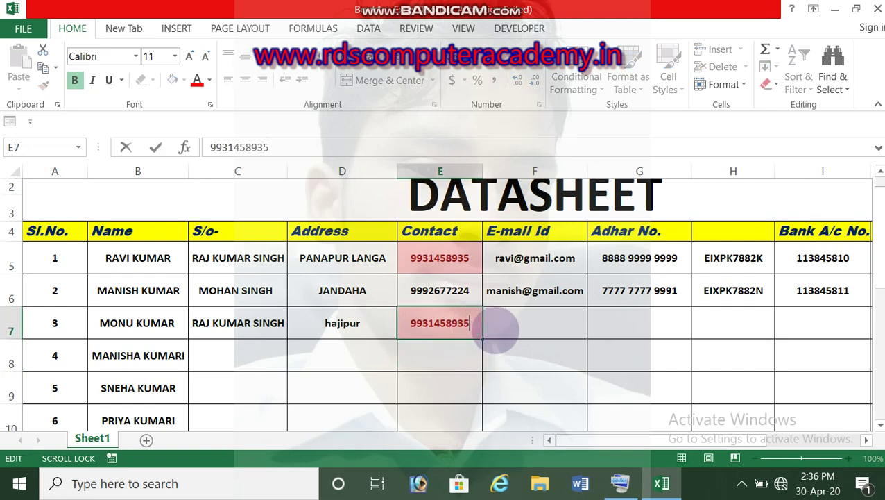
key("BackSpace")
type("0")
key("Return")
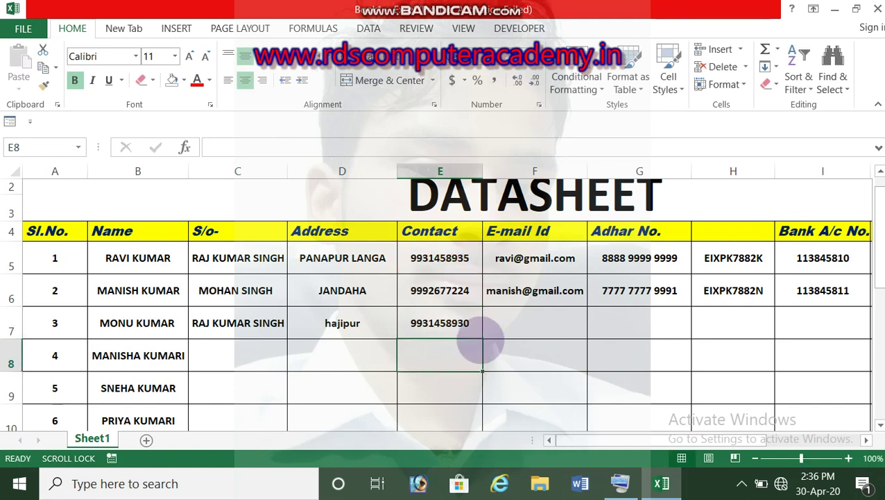
left_click(528, 322)
Repeat the first Adhar number in G7, then change its last digit to 0 to clear the red.
left_click(619, 323)
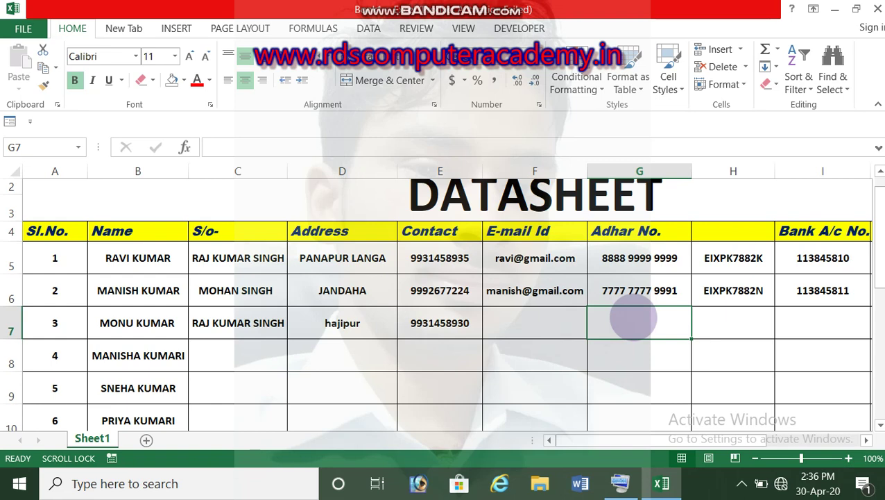
type("8888")
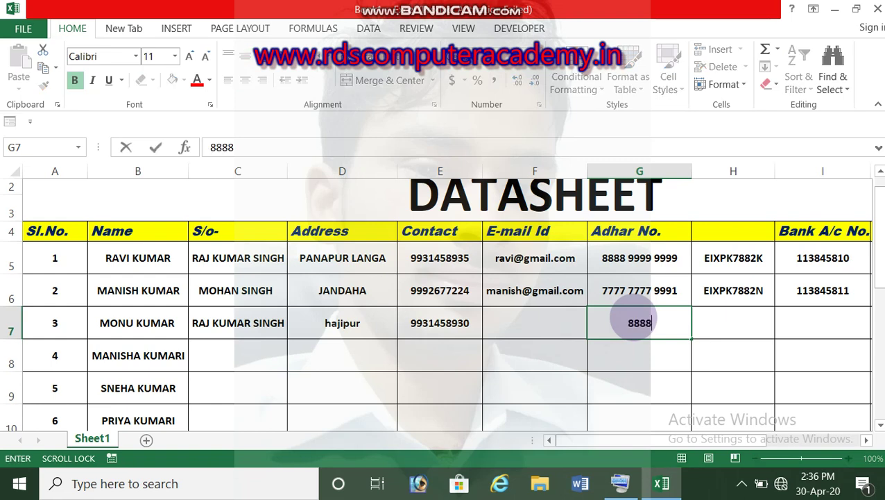
type(" 9999")
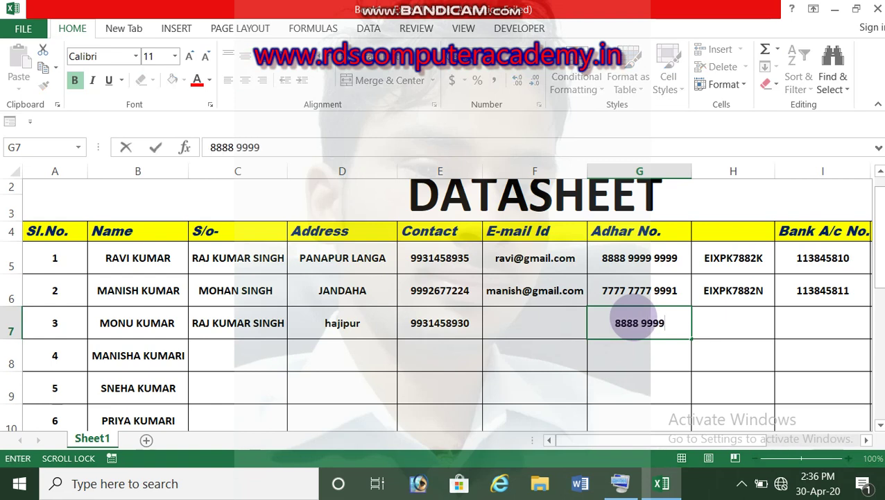
type(" 9999")
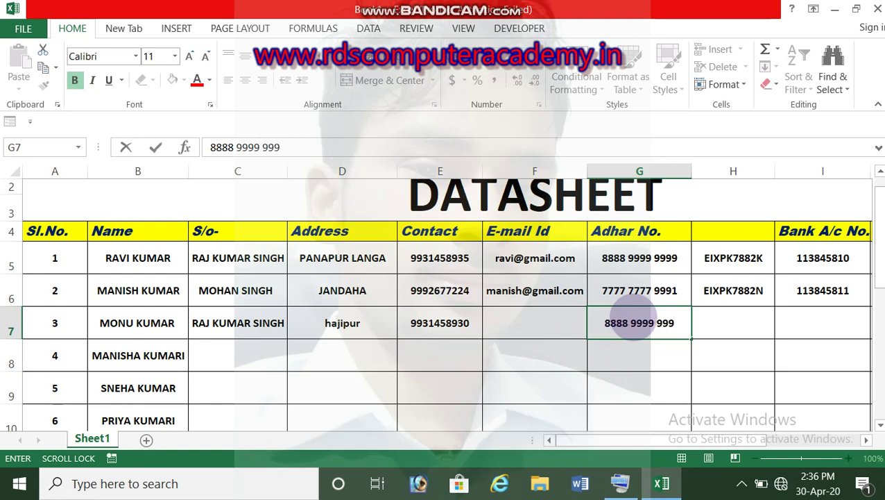
key("Return")
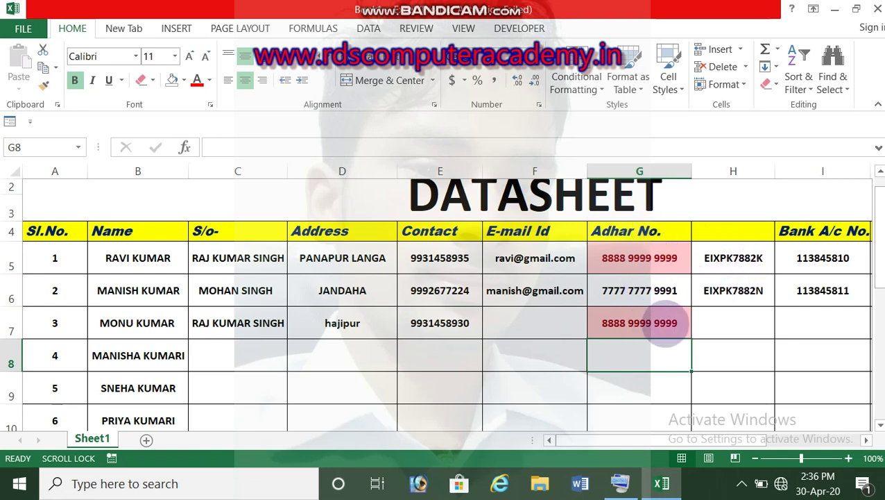
double_click(683, 320)
key("BackSpace")
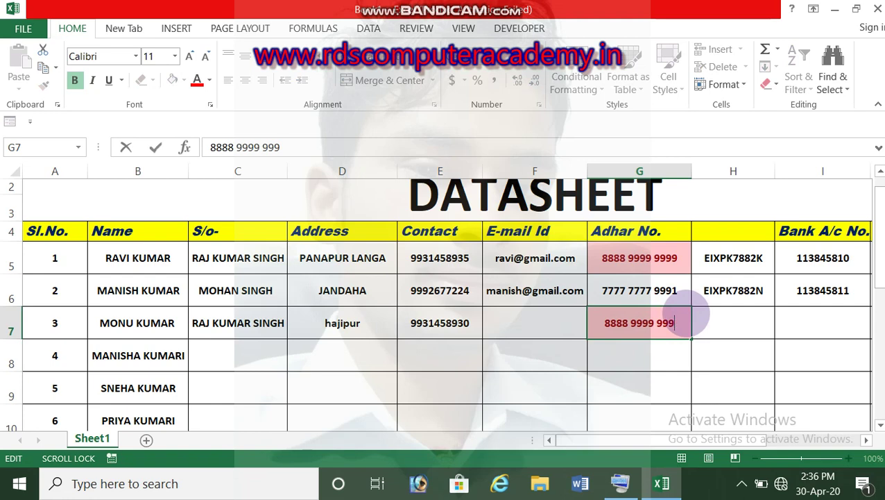
type("0")
left_click(686, 303)
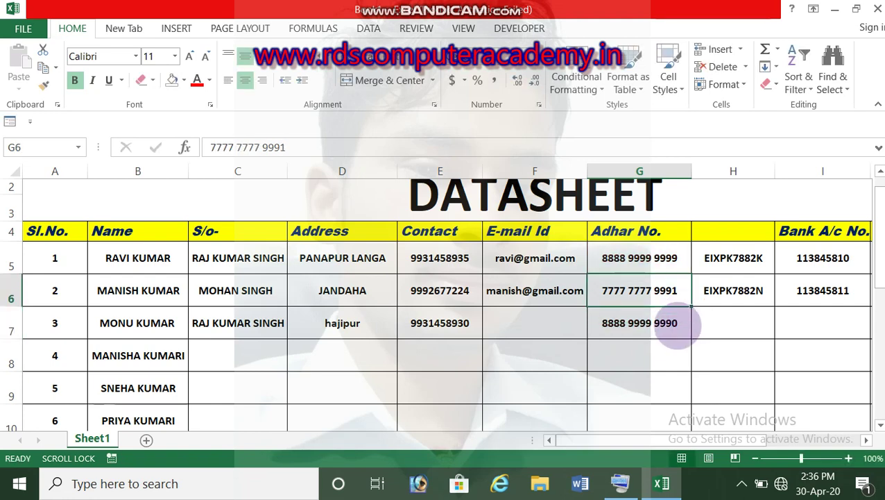
left_click(686, 320)
left_click(578, 82)
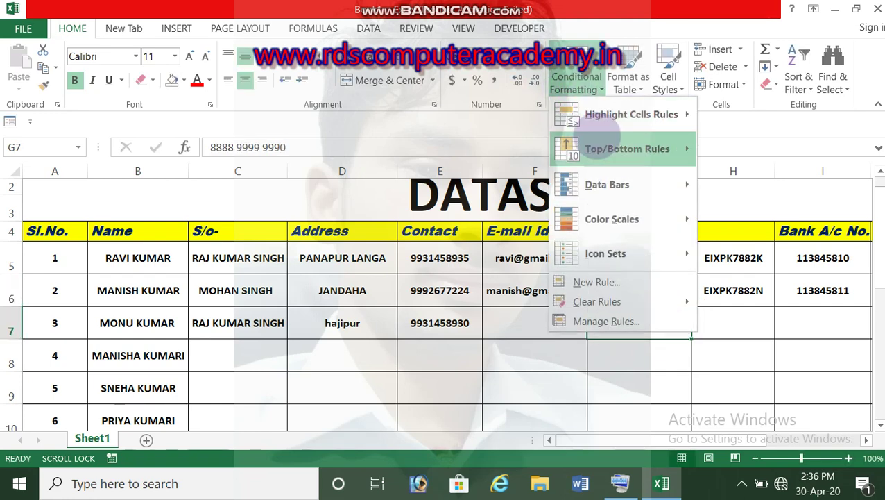
mouse_move(672, 115)
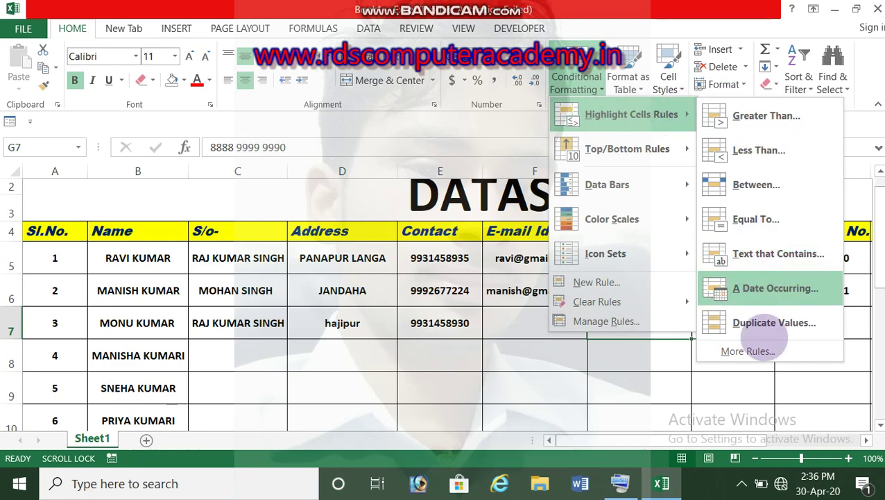
left_click(748, 351)
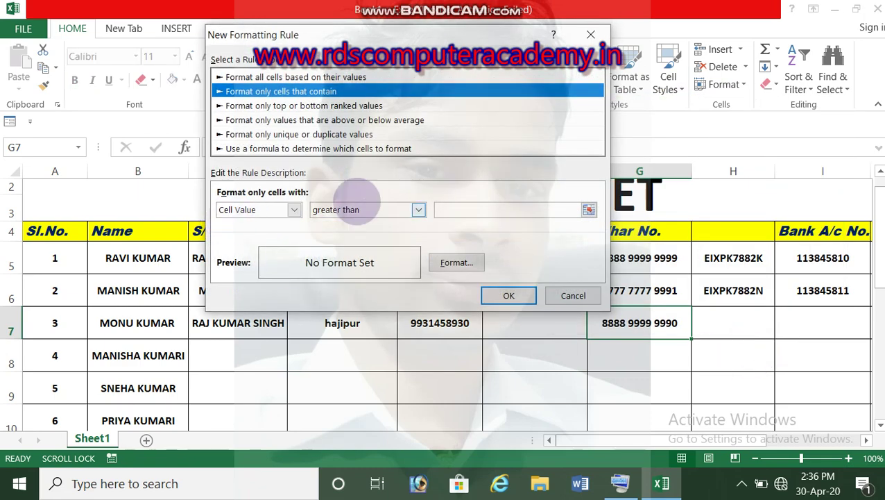
left_click(382, 208)
left_click(382, 209)
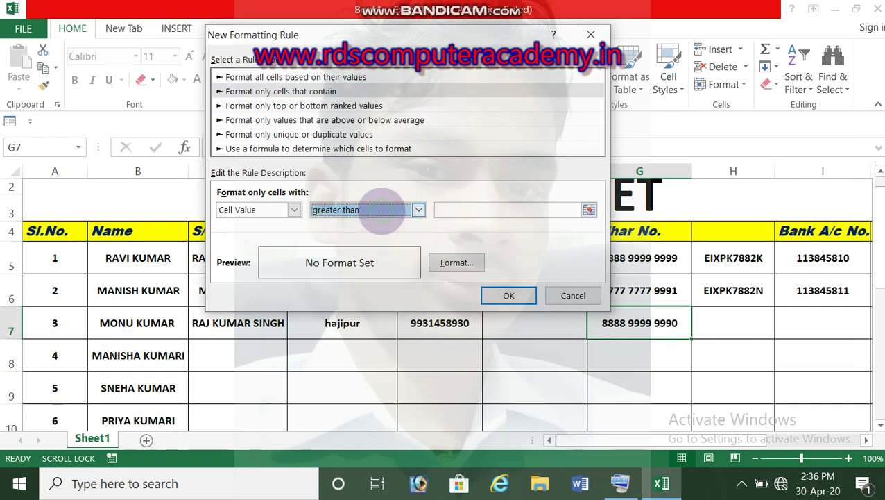
left_click(591, 34)
left_click(576, 80)
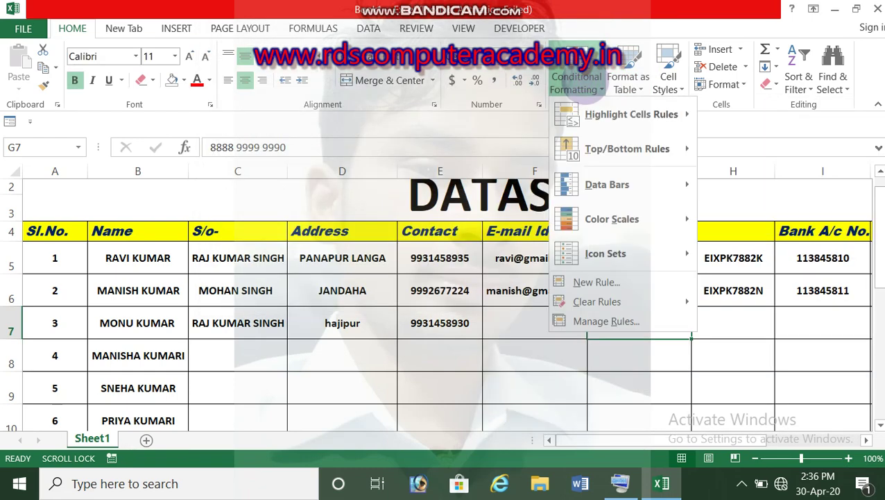
mouse_move(644, 144)
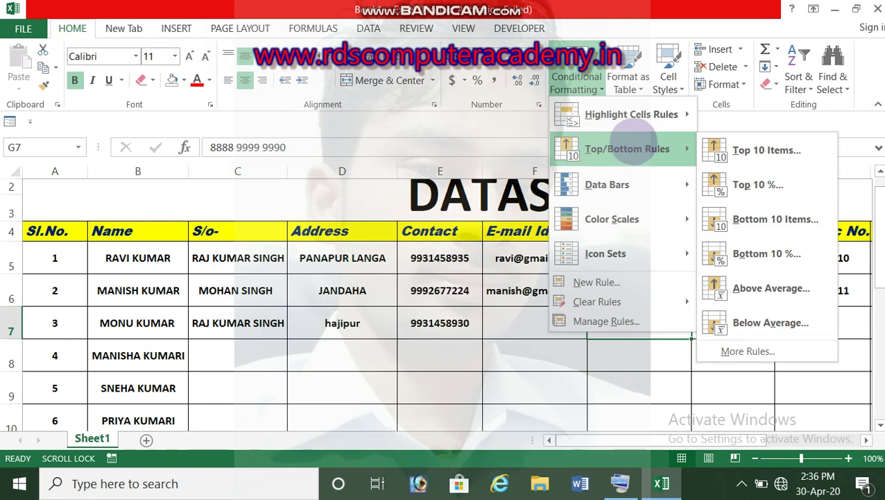
left_click(633, 368)
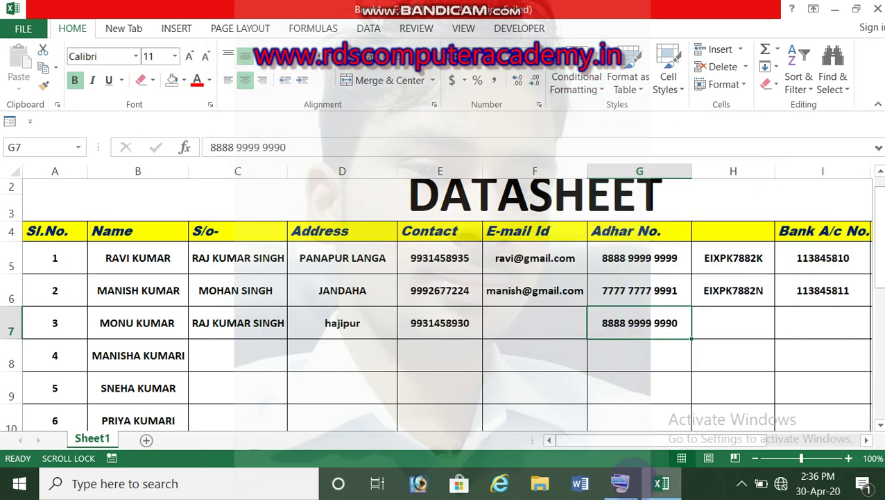
Minimize the Bandicam window to the tray, then reopen it on the fullscreen recording page.
left_click(742, 484)
left_click(741, 451)
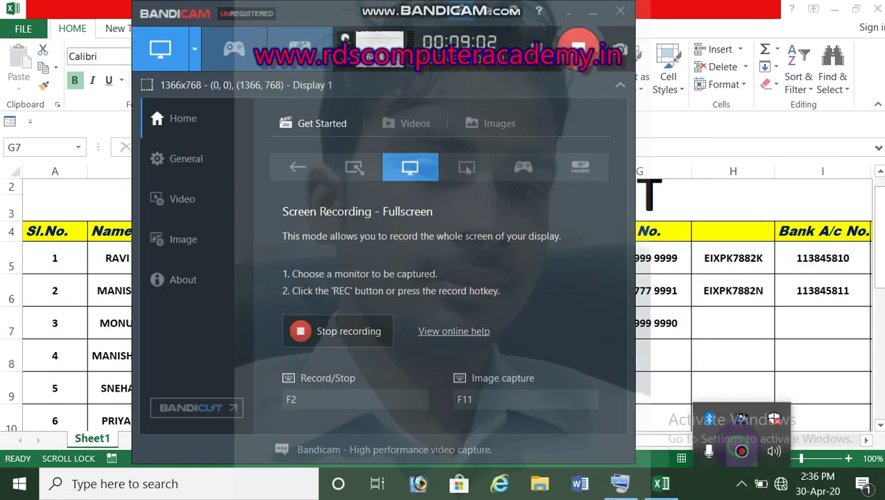
left_click(567, 10)
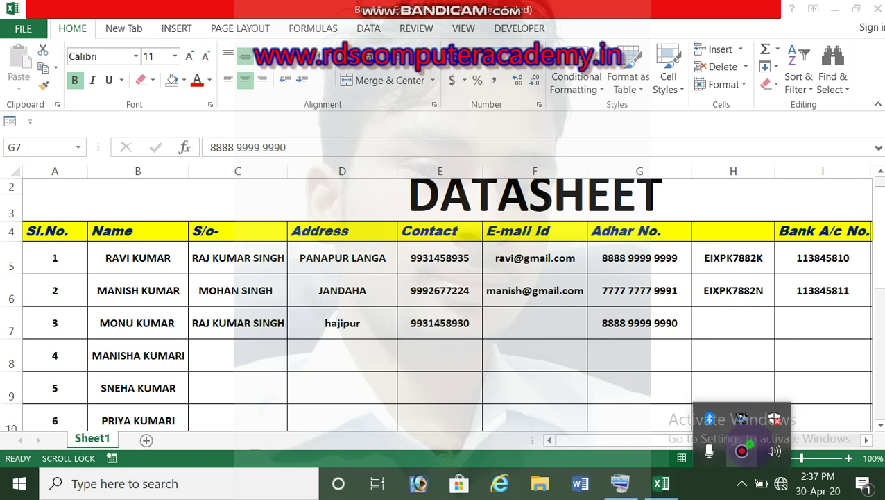
left_click(742, 450)
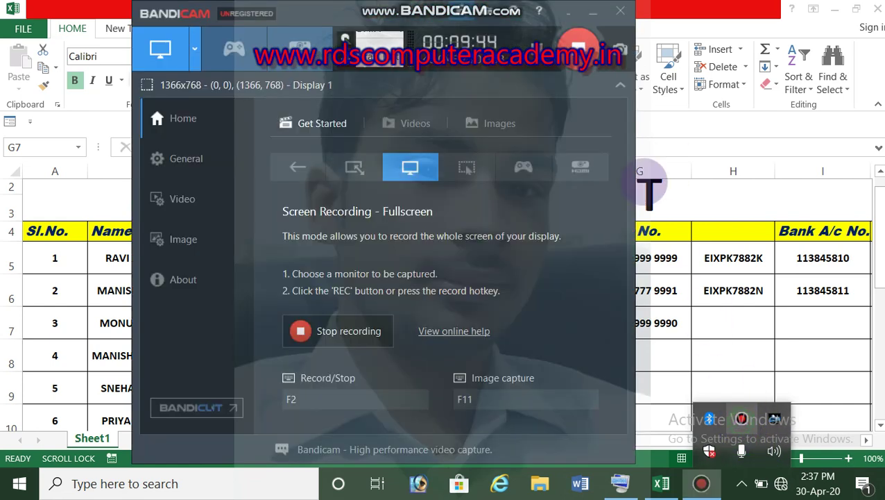